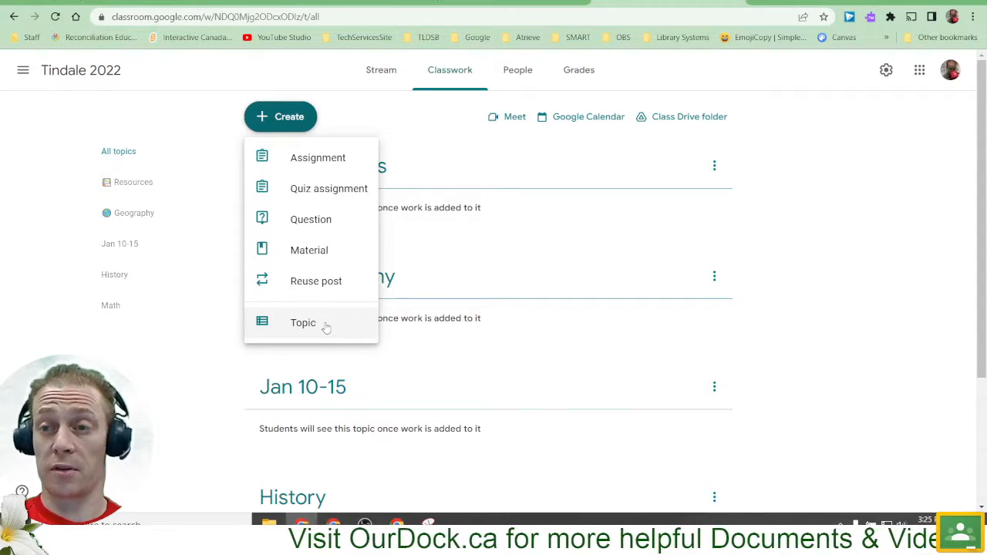
- Create a new assignment in the class and title it "Mock Assignment"
click(329, 161)
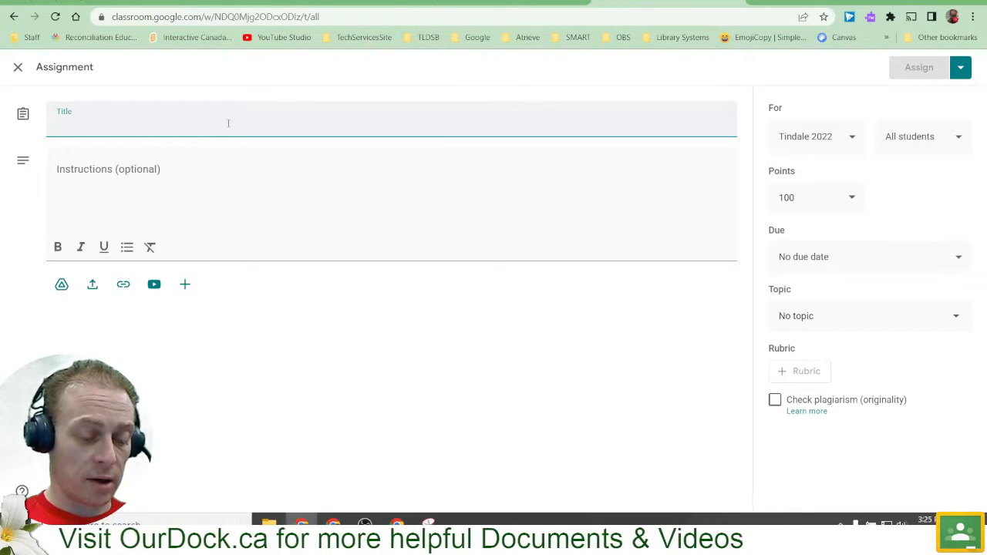
text(Mock Assi)
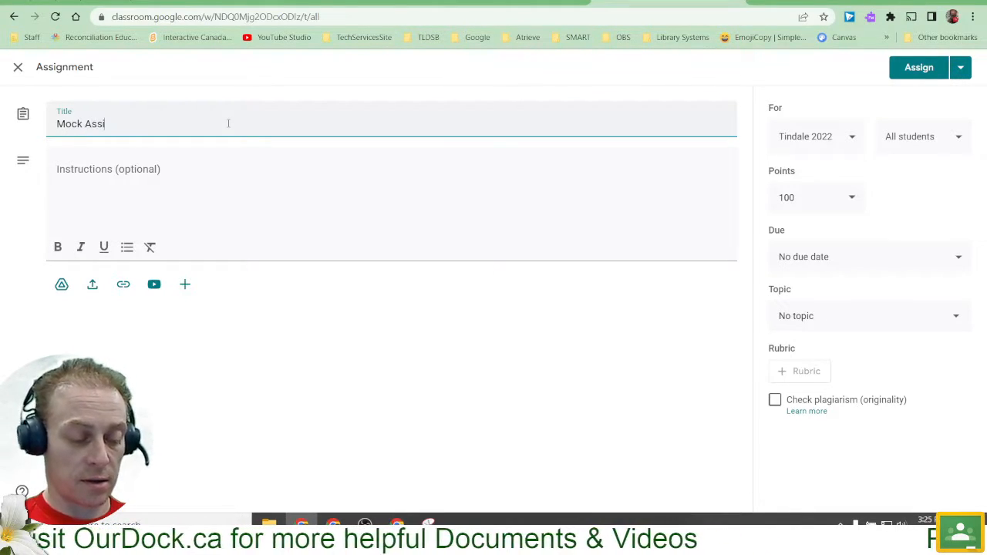
text(gnment)
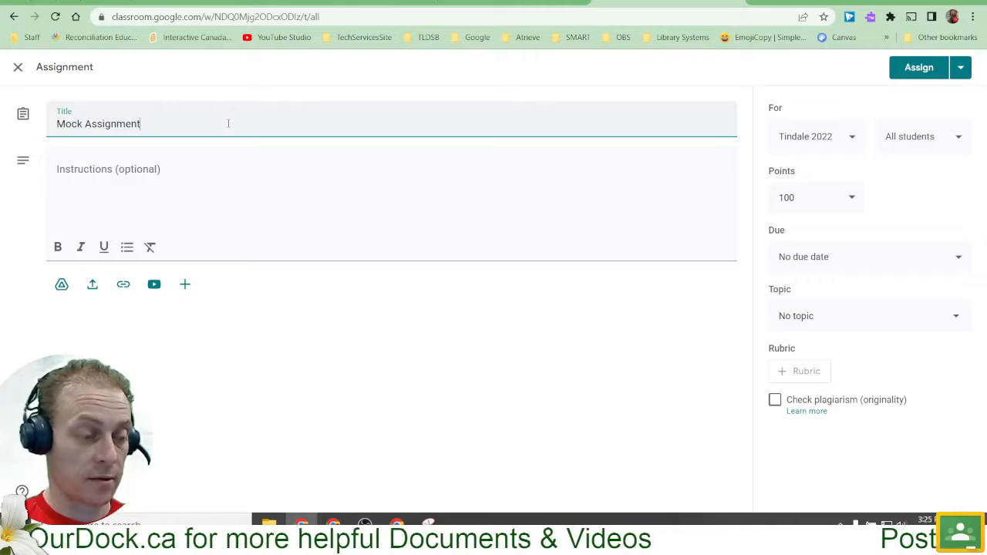
- Enter the assignment instructions "Open the doc, look at the photo, and tell me who is winning this match."
key(Tab)
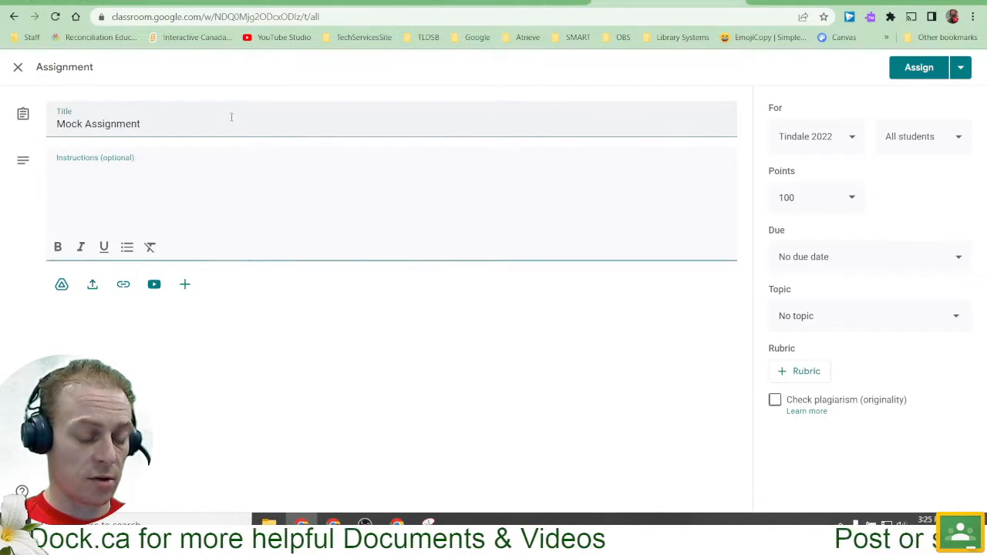
text(Open the)
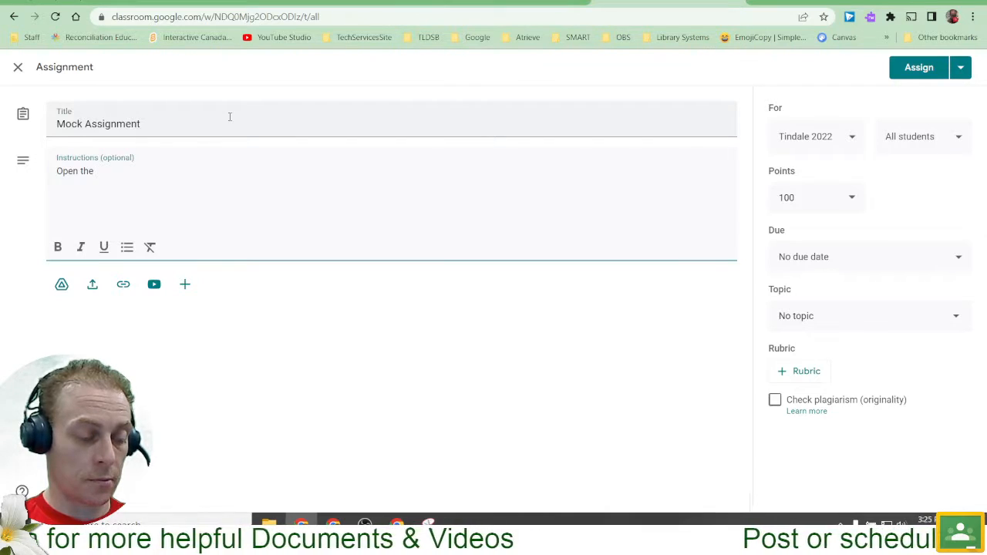
text( doc, looks)
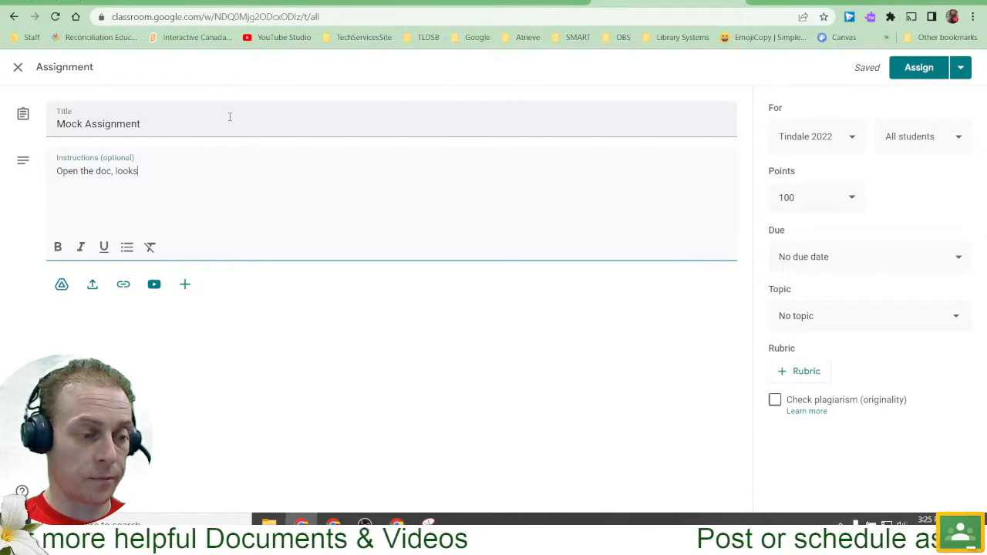
key(BackSpace)
text(at the phoe)
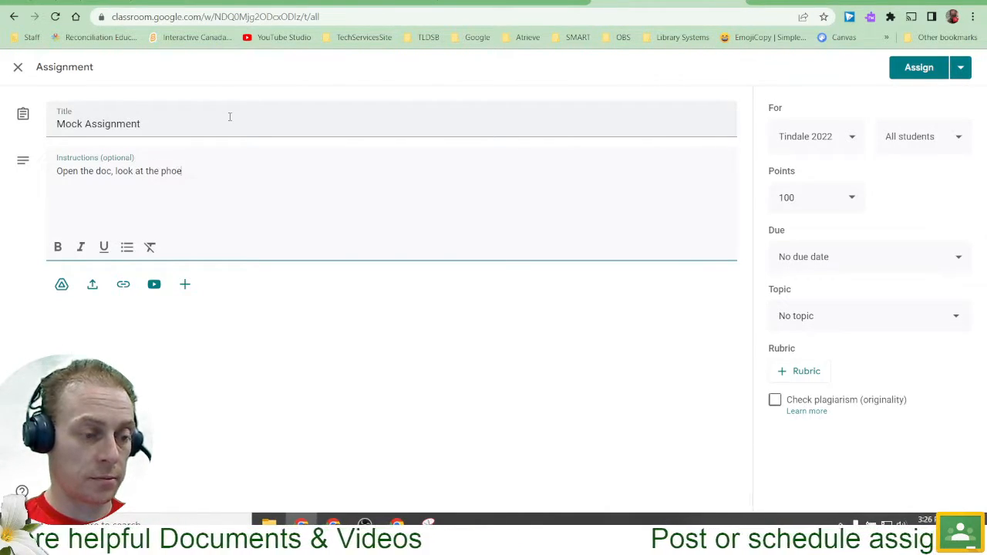
text(os,)
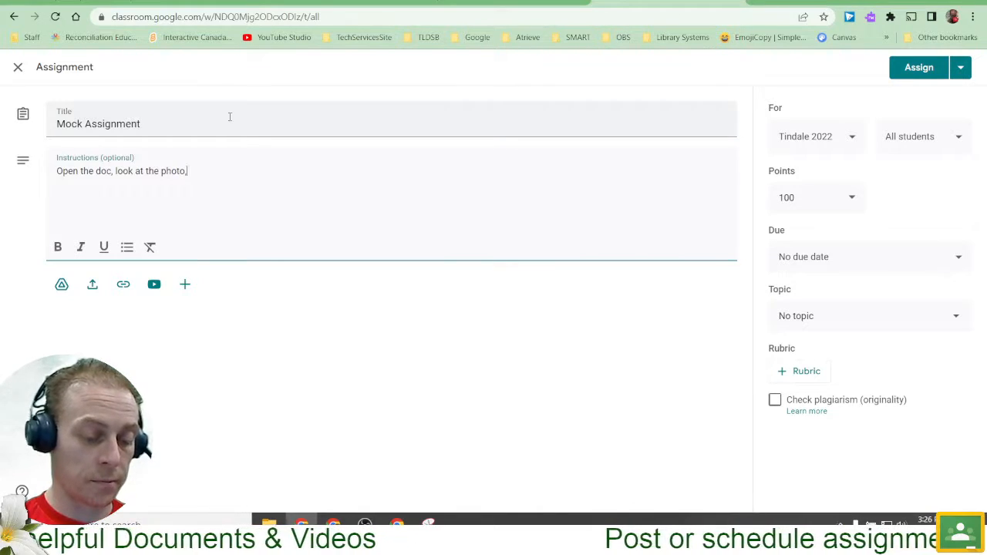
text( and tell me )
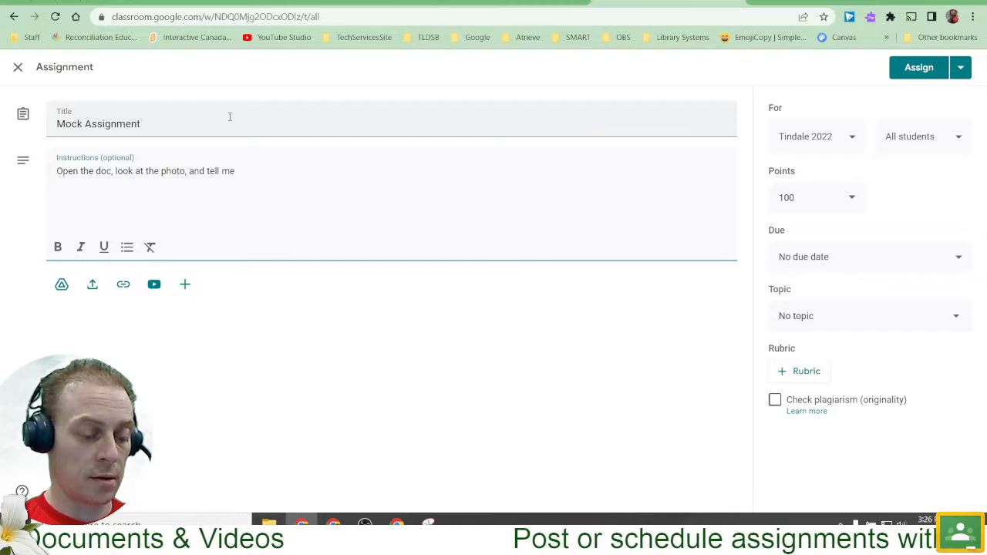
text(who is winn)
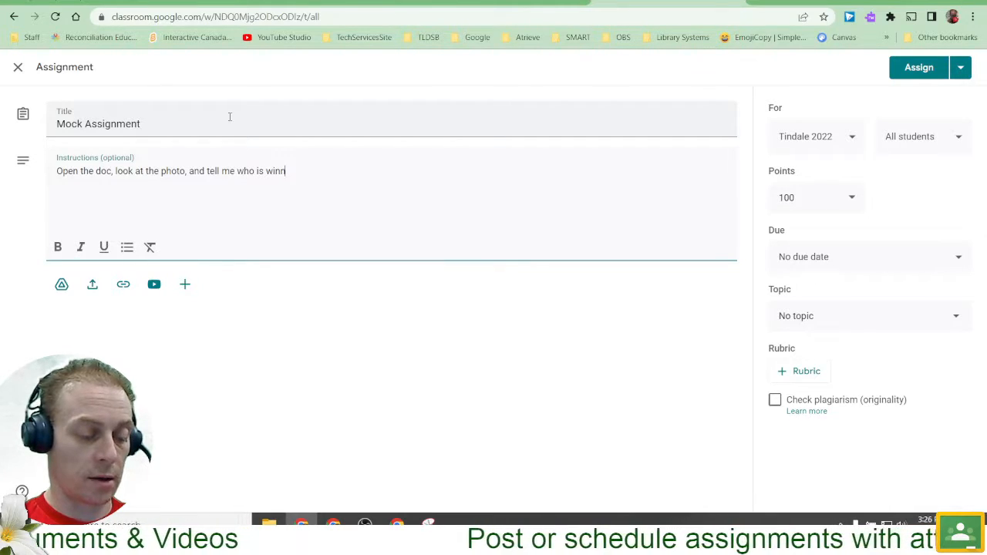
text(ing this match.)
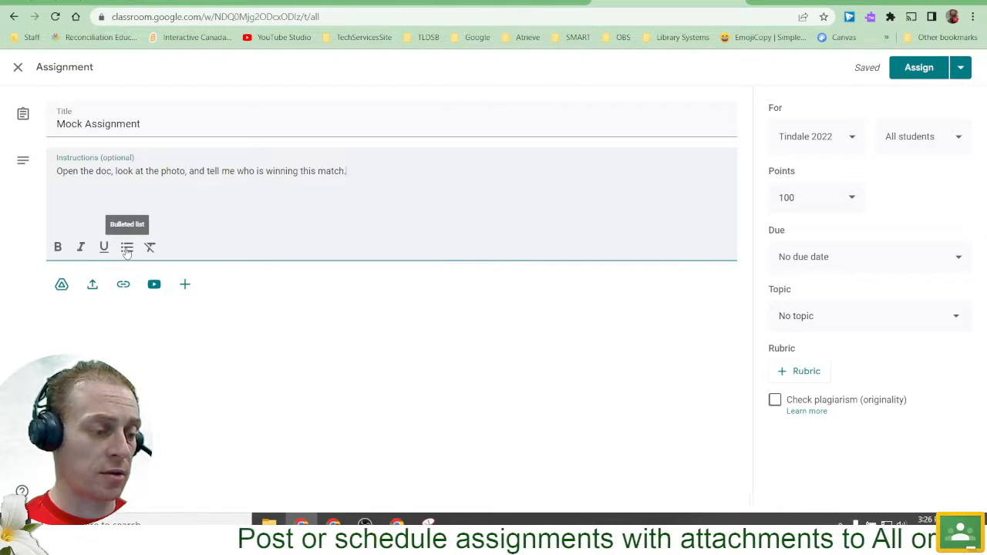
click(64, 287)
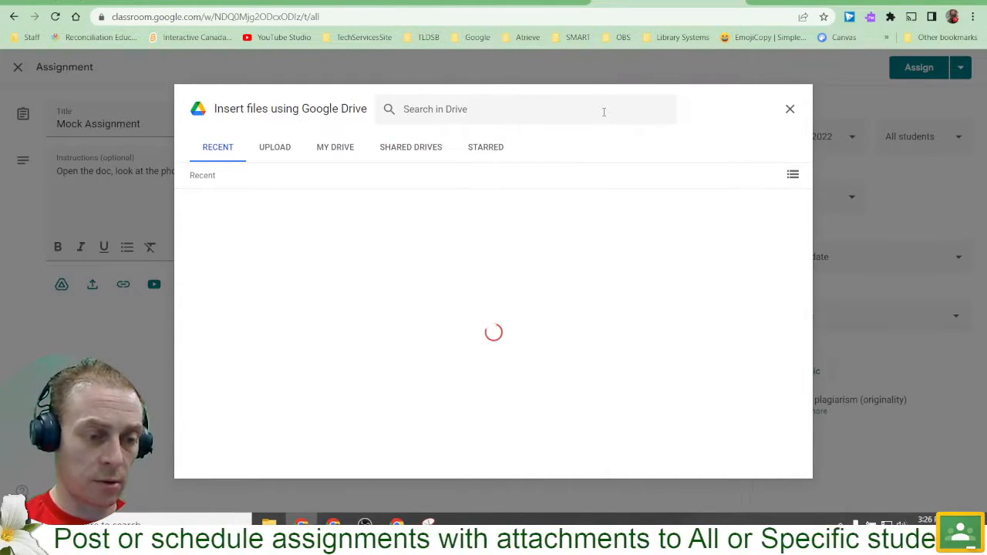
click(604, 111)
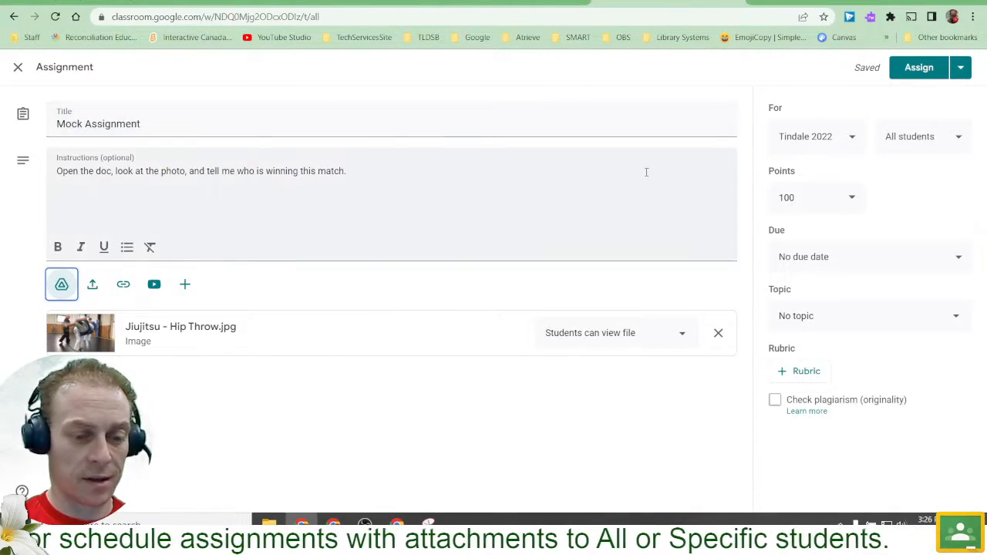
click(717, 335)
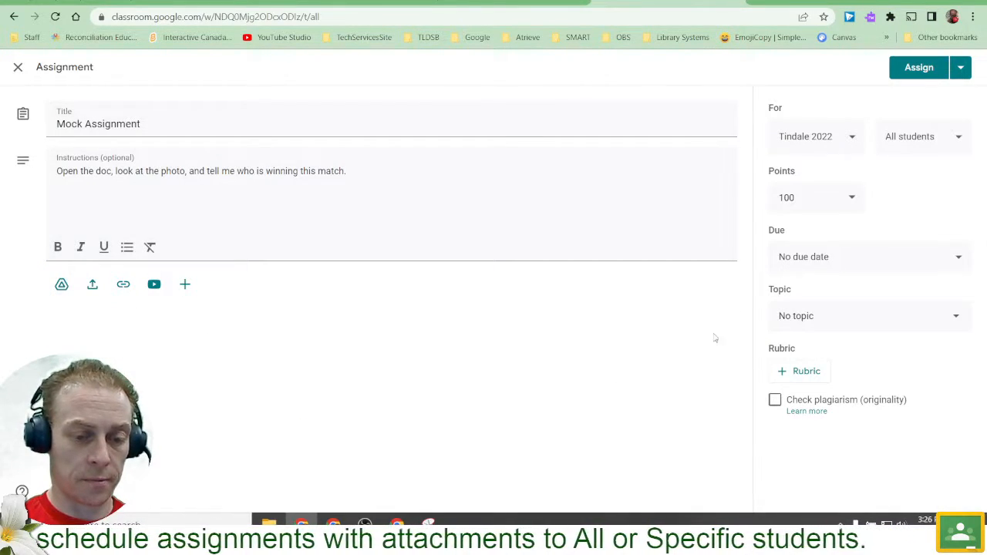
- Search Google Drive for "mock assignment" and attach the Classroom Mock Assignment document to the assignment
click(63, 285)
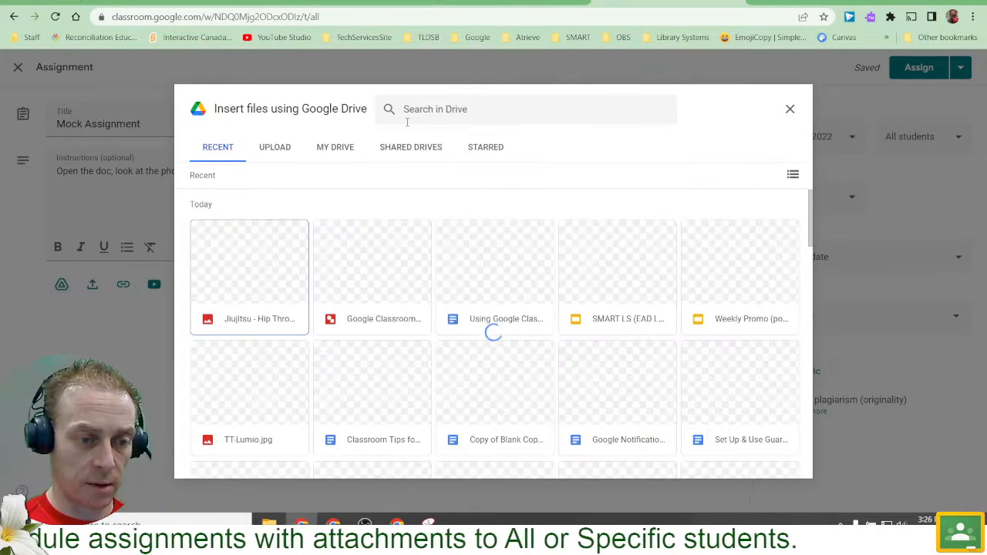
click(430, 109)
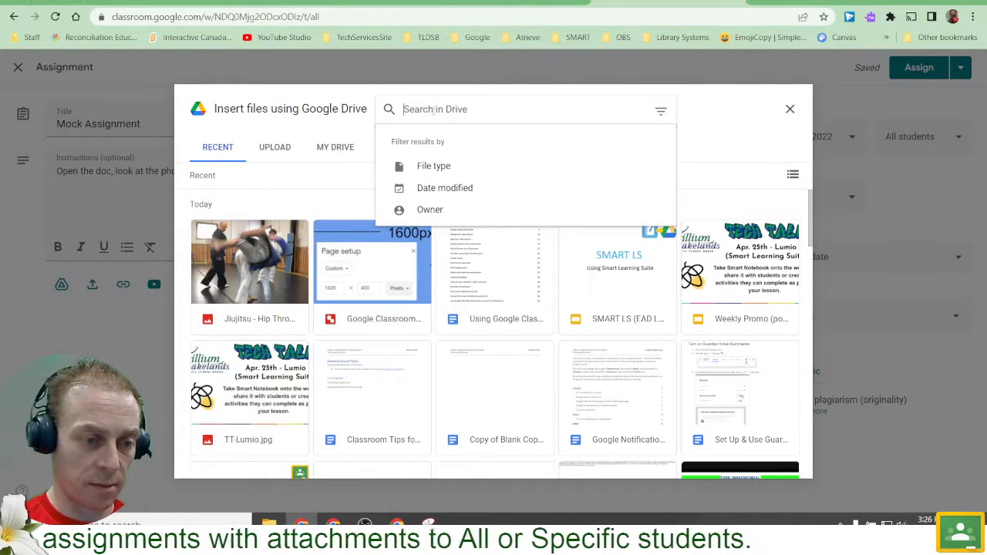
text(mock)
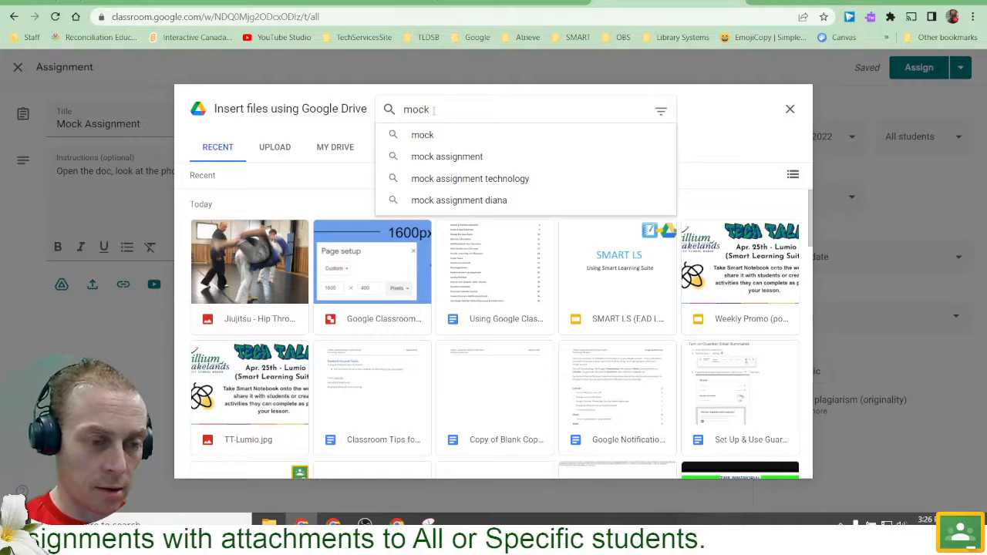
click(444, 156)
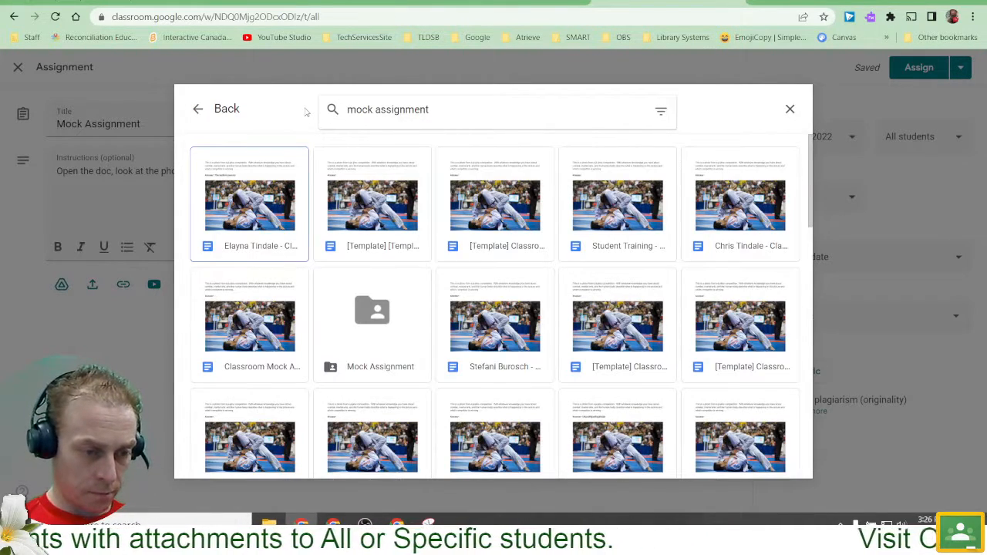
click(250, 337)
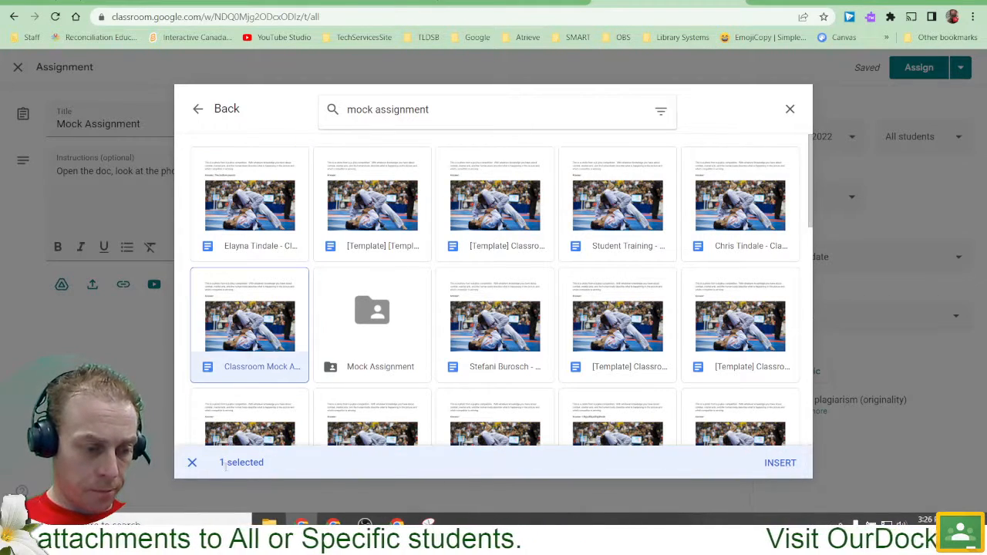
click(791, 466)
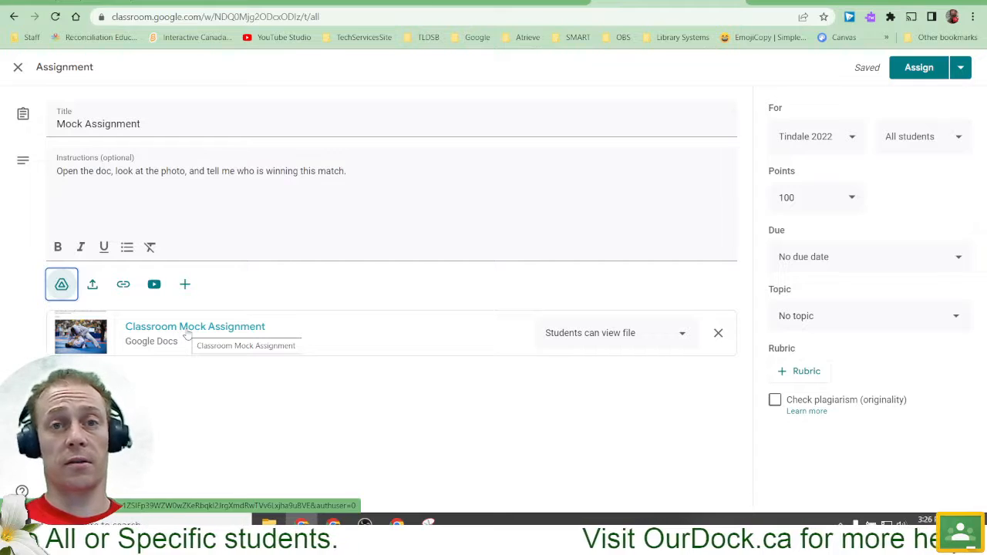
- Open the attached Classroom Mock Assignment document, examine its question, answer area and photo, and return to the assignment
click(186, 333)
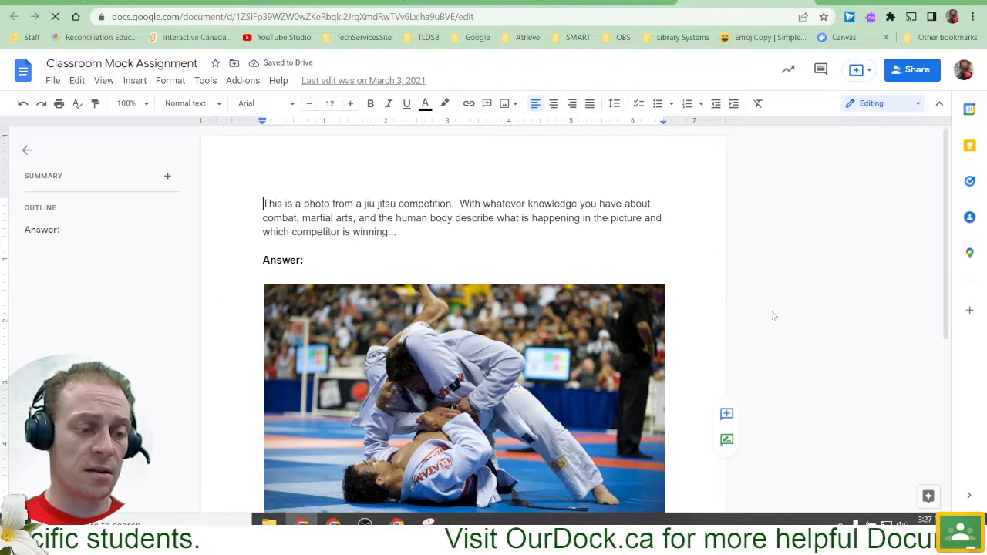
scroll(816, 276, down, 1)
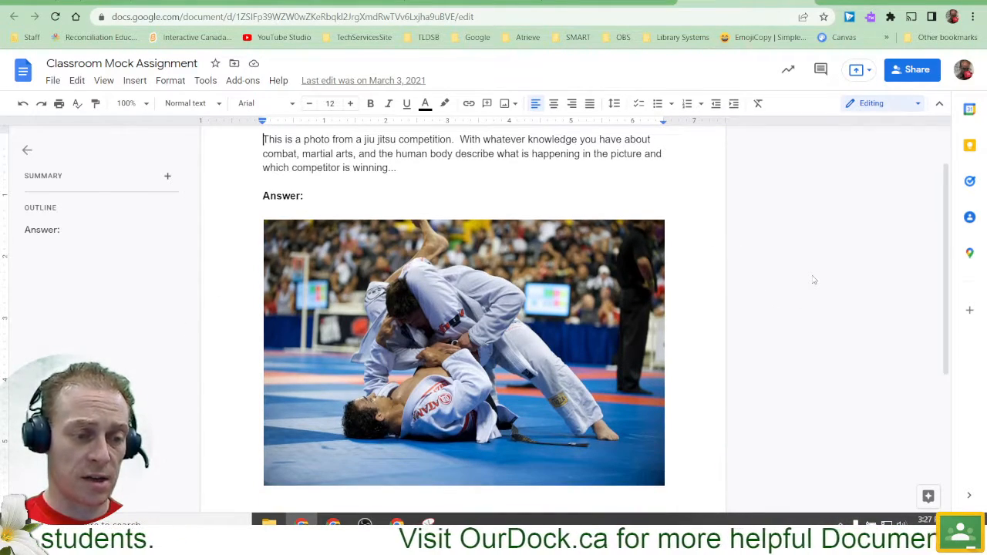
click(334, 195)
double_click(320, 196)
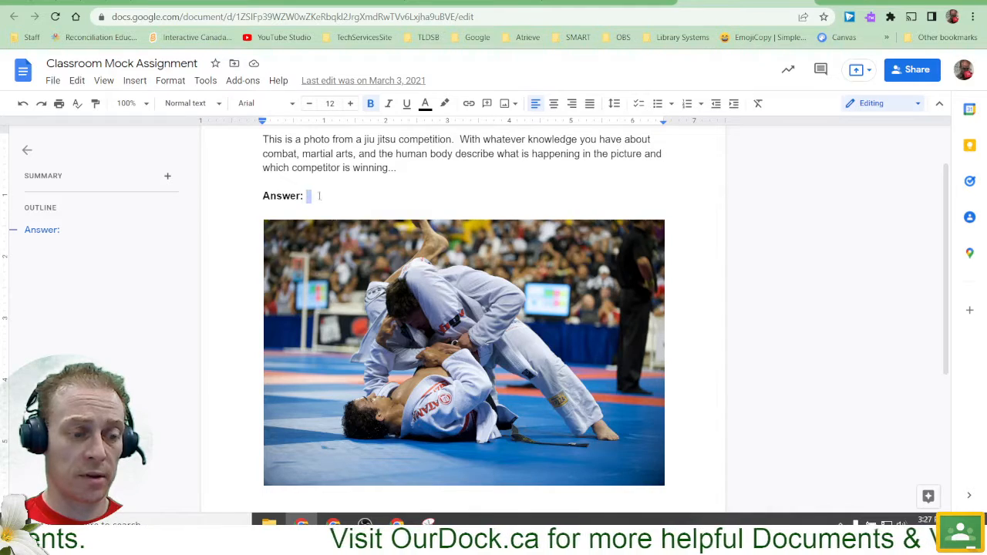
click(827, 227)
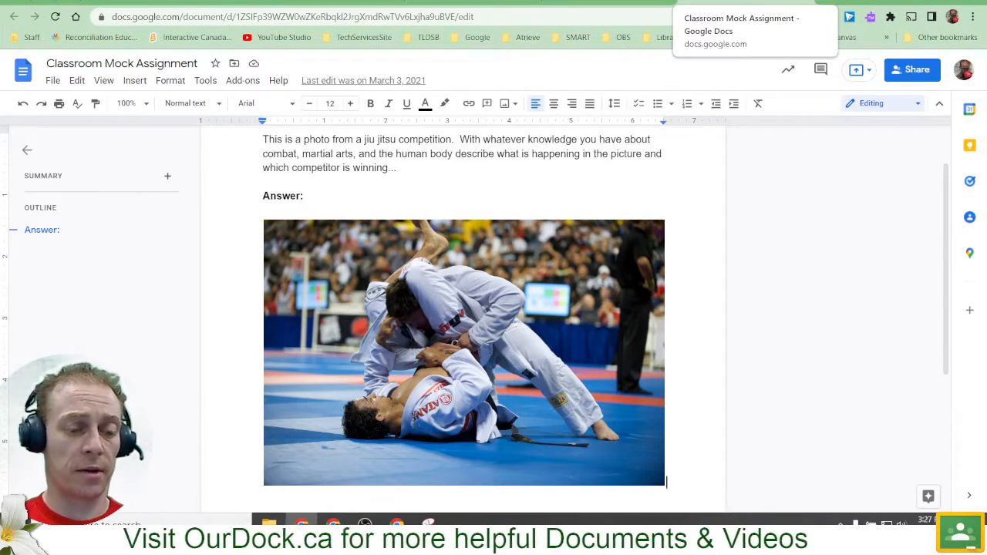
click(803, 1)
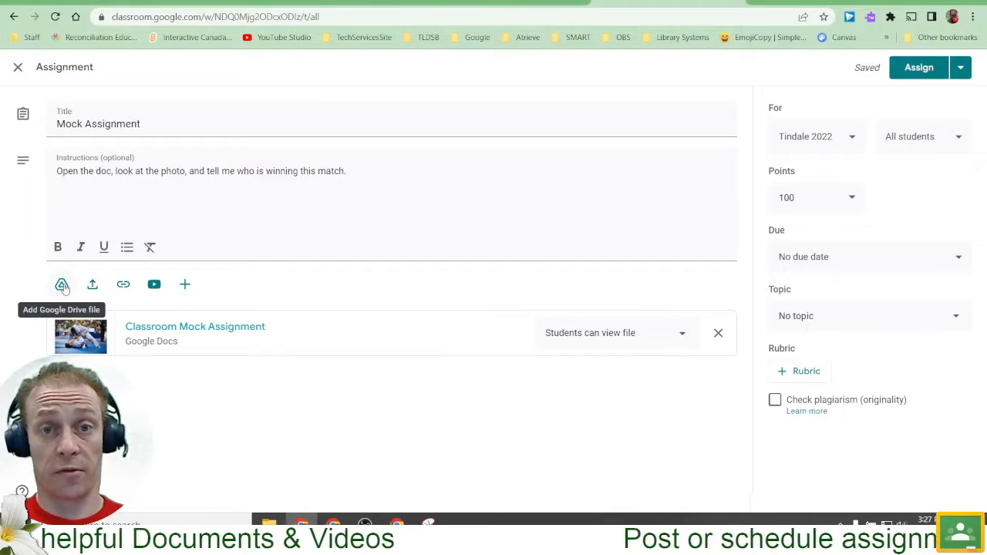
- Set the attached document's sharing option to "Make a copy for each student"
click(577, 338)
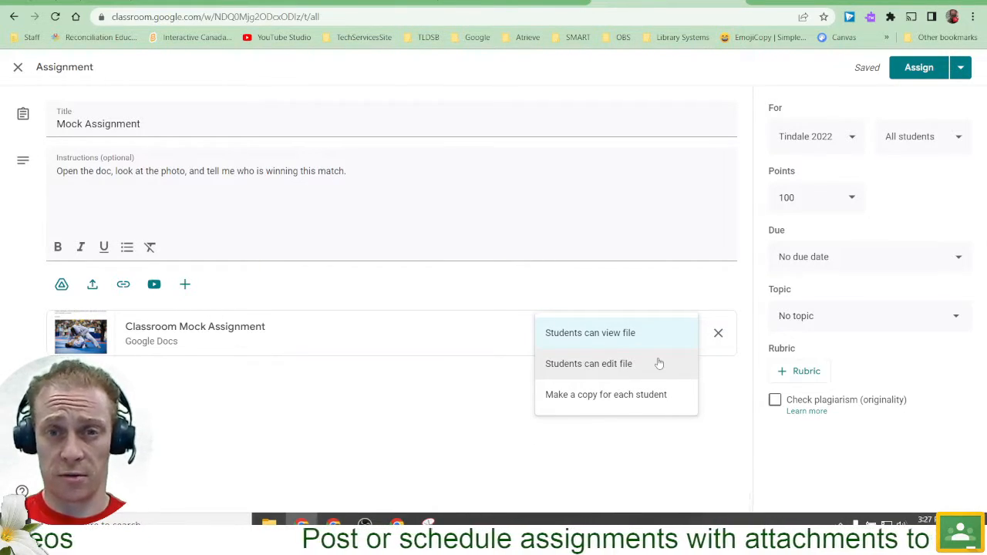
click(660, 397)
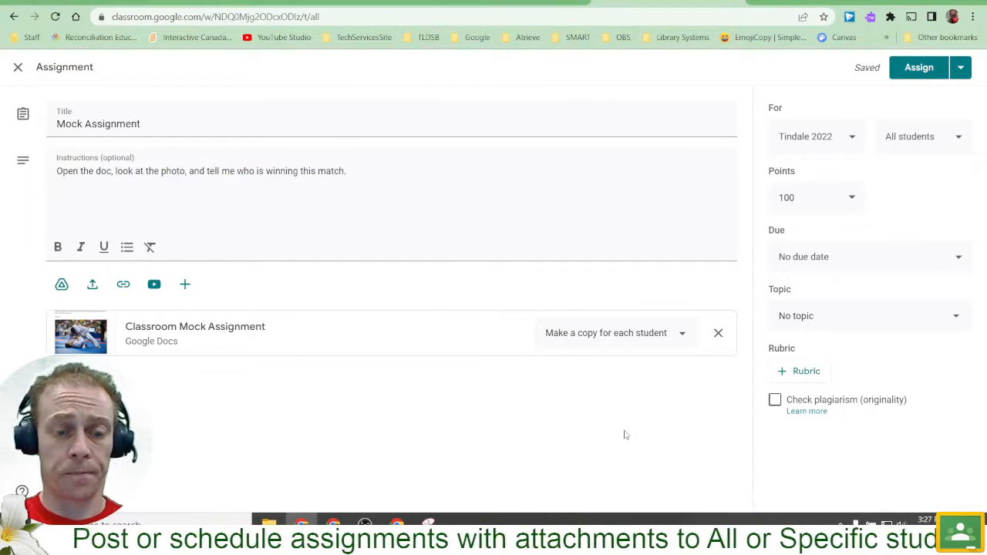
- Examine which classes and which individual students the assignment can be given to
click(852, 139)
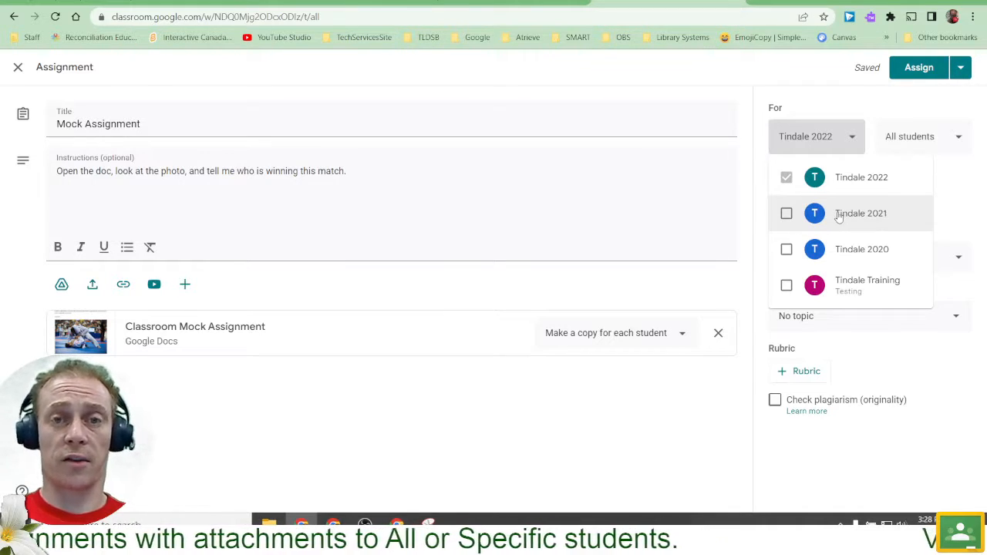
click(840, 104)
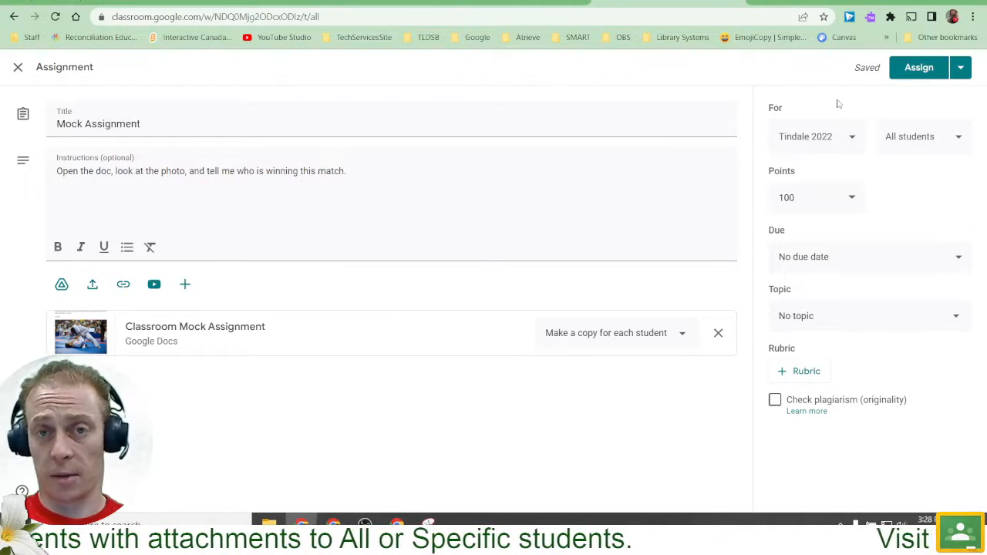
click(951, 145)
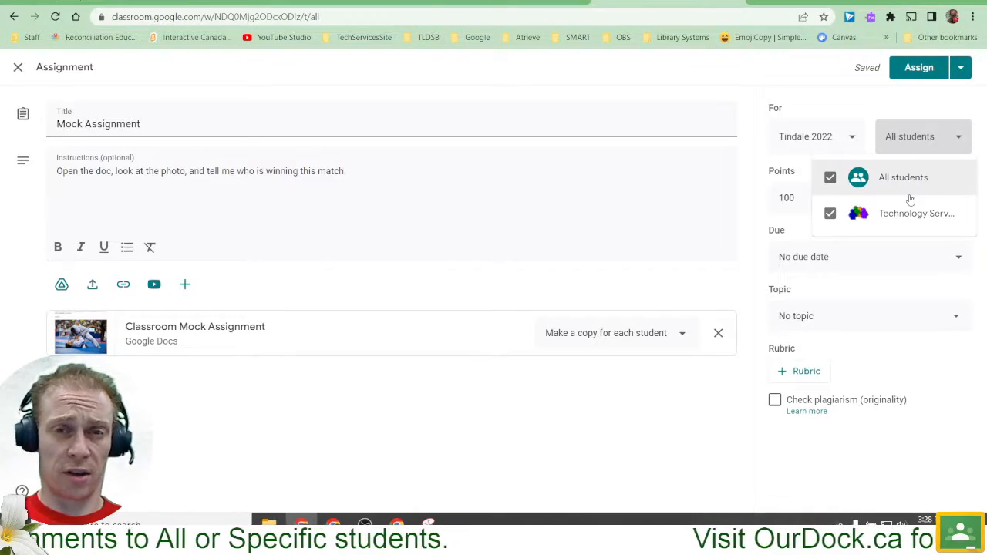
click(878, 112)
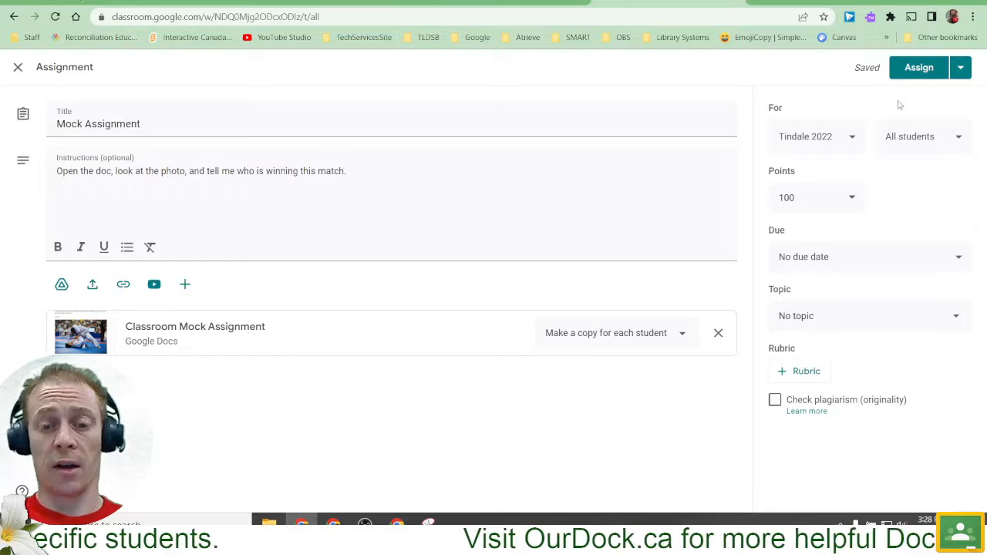
click(915, 137)
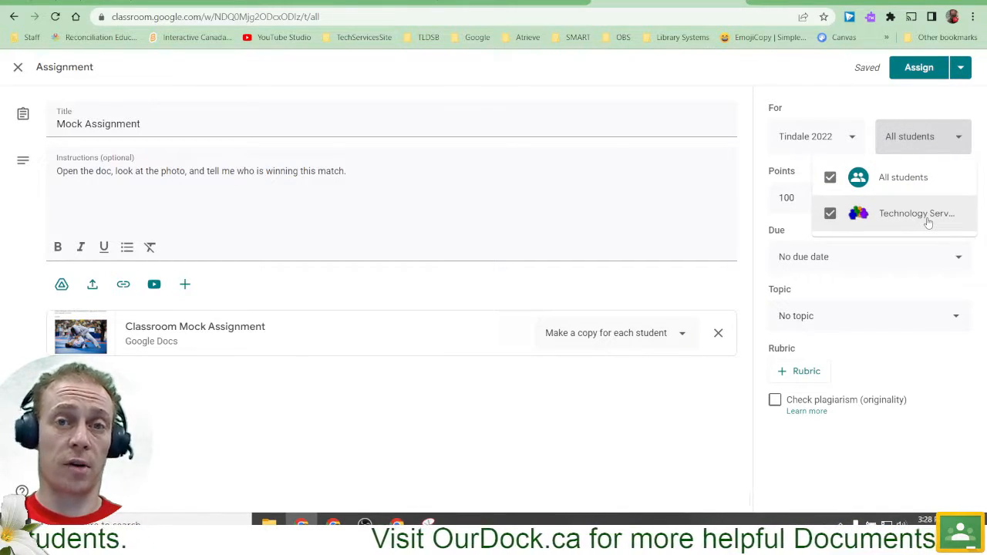
click(857, 105)
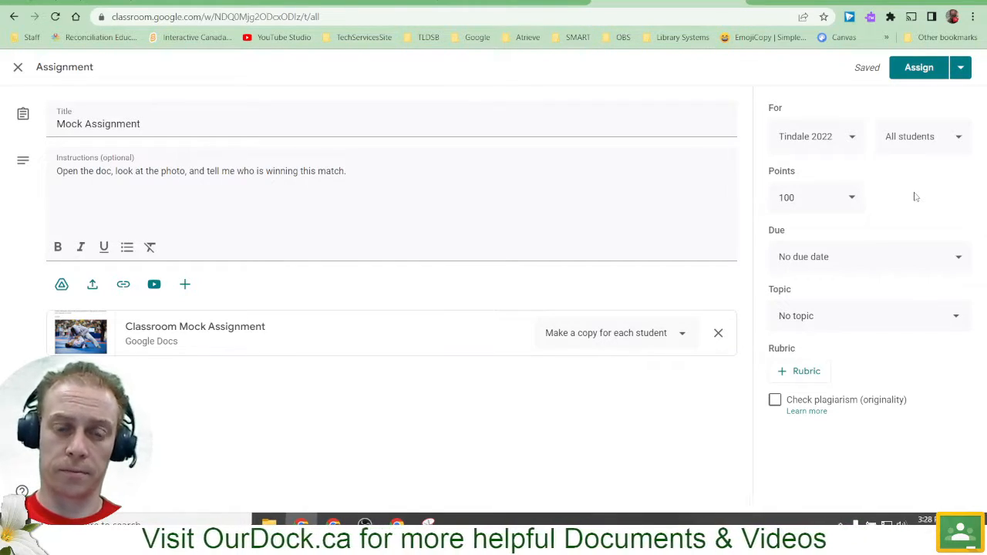
- Set the assignment's points to 10
click(853, 198)
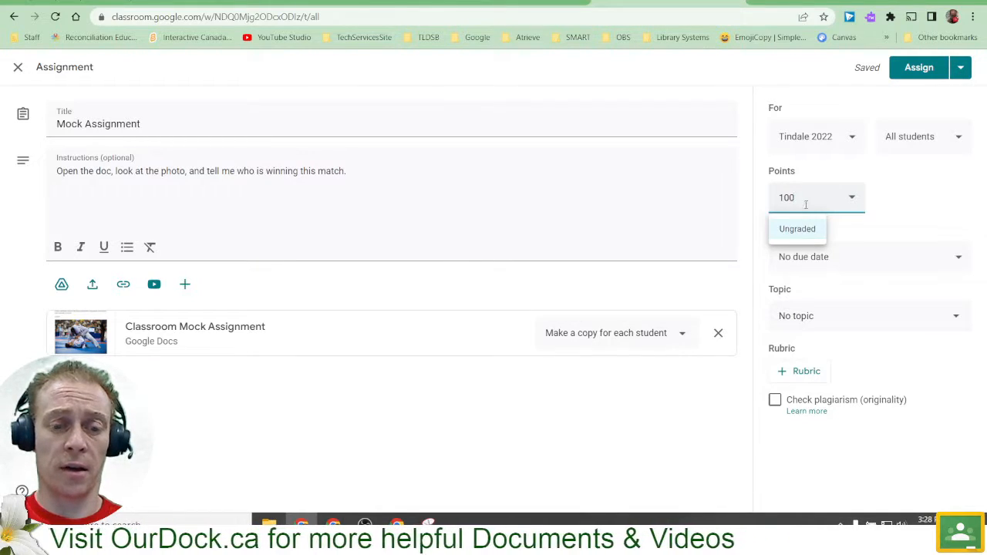
drag(806, 198, 698, 194)
text(10)
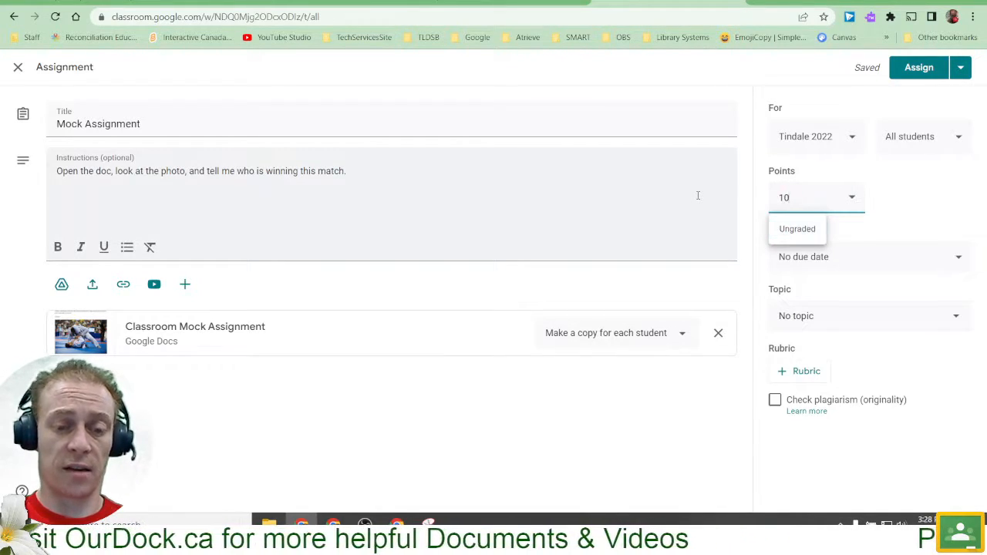
- Set the assignment's due date to Apr 29, 2022, with no due time
click(887, 198)
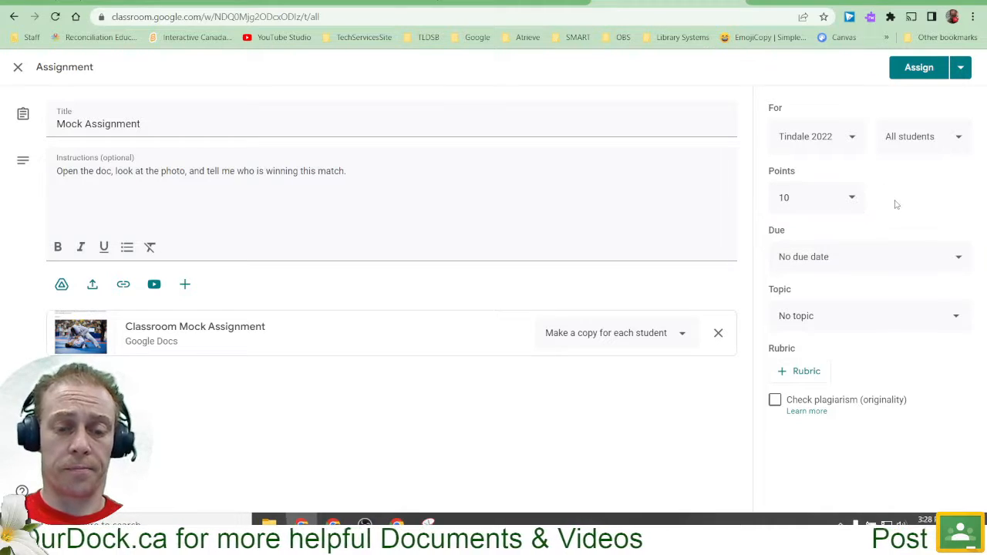
click(808, 259)
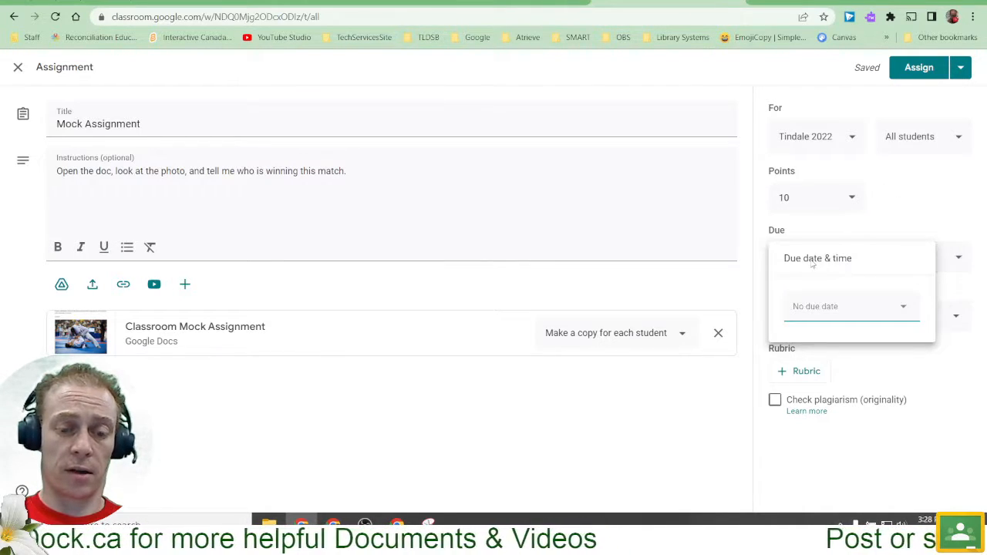
click(822, 307)
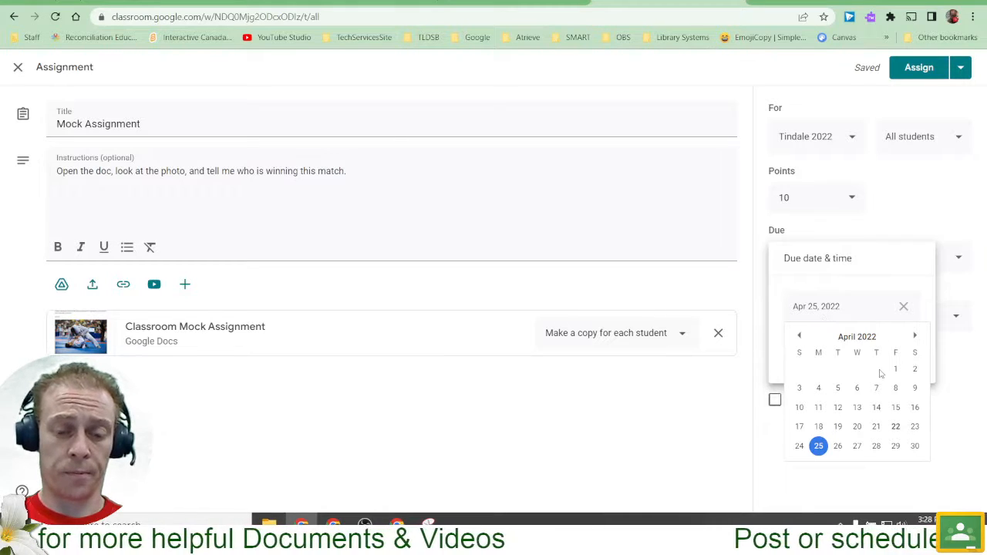
click(896, 447)
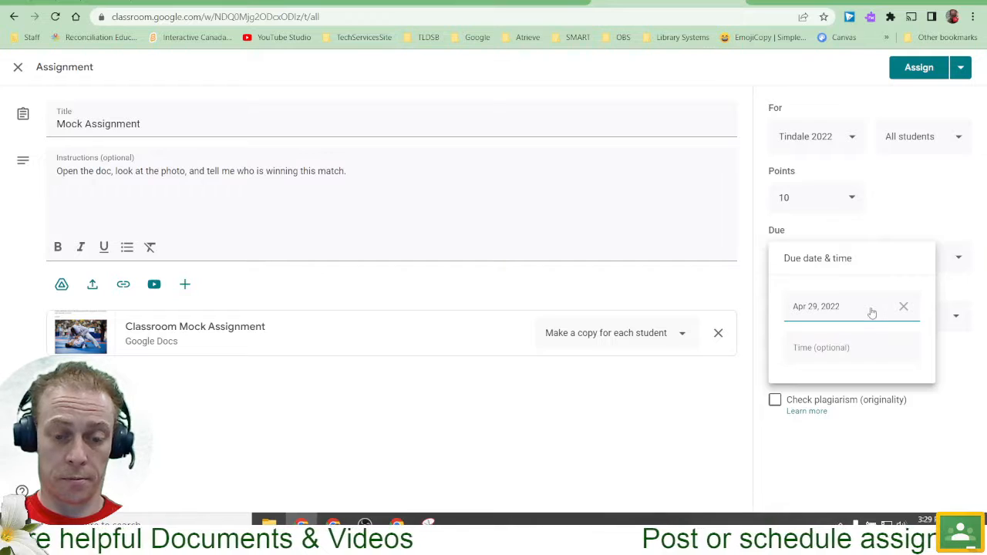
click(913, 226)
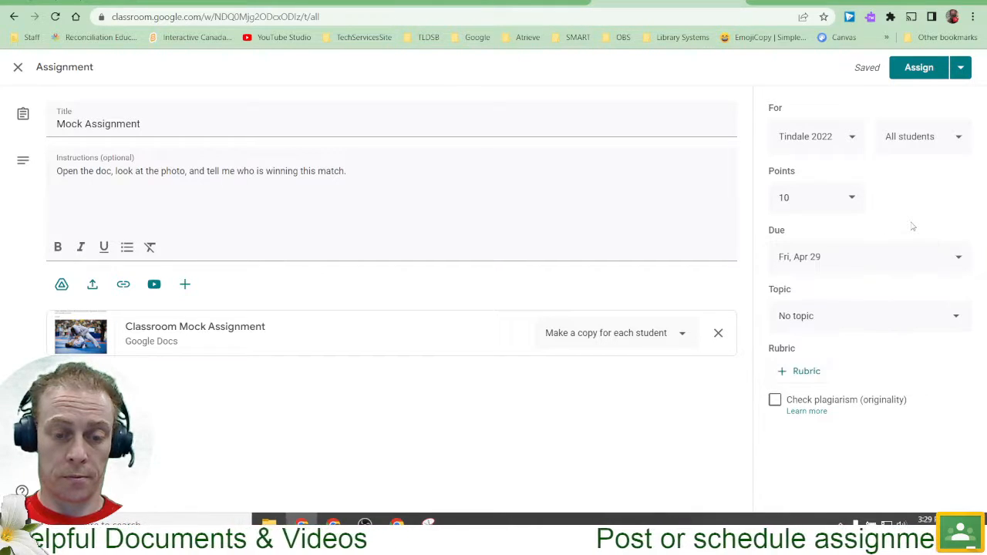
- Create a new topic named "Phys.Ed" for the assignment
click(836, 319)
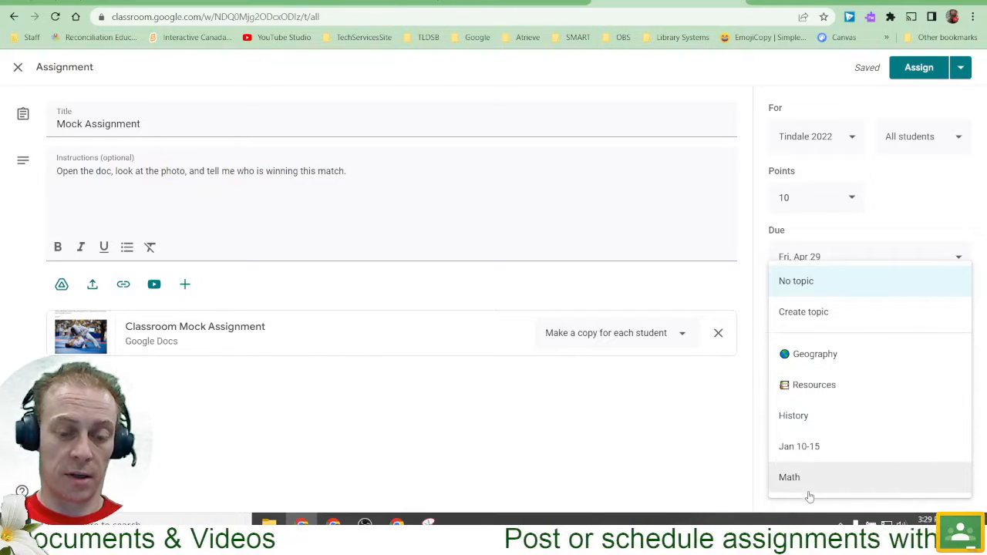
click(827, 313)
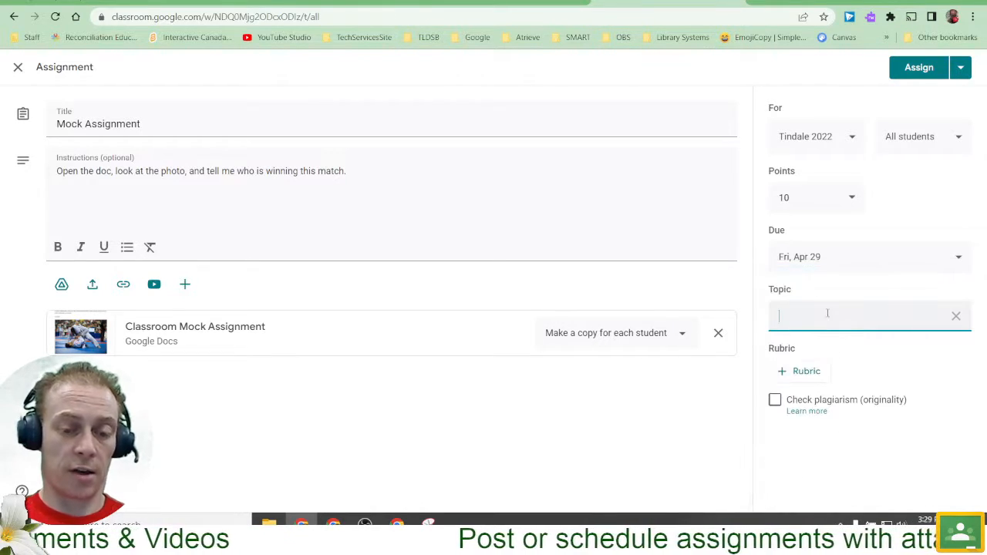
text(Ph)
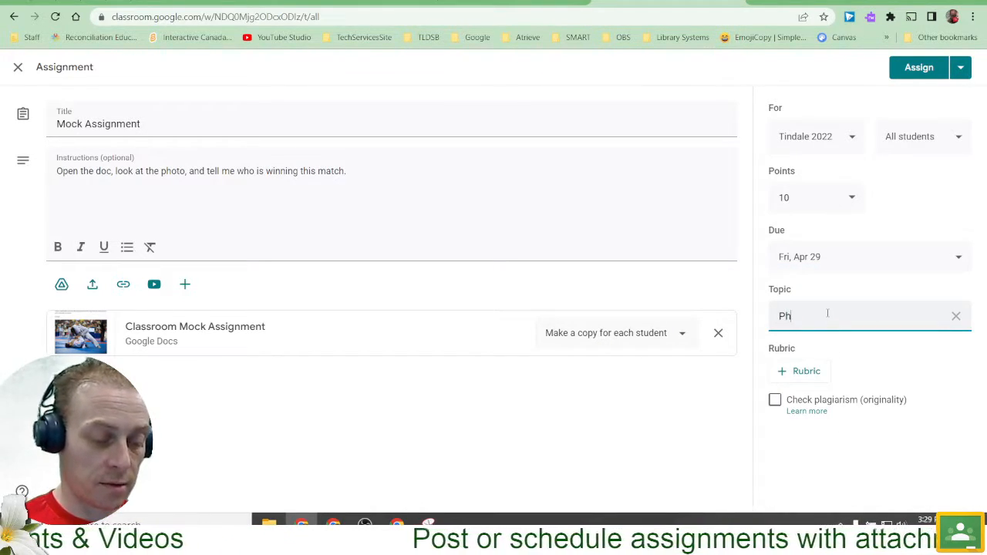
text(ys.Ed)
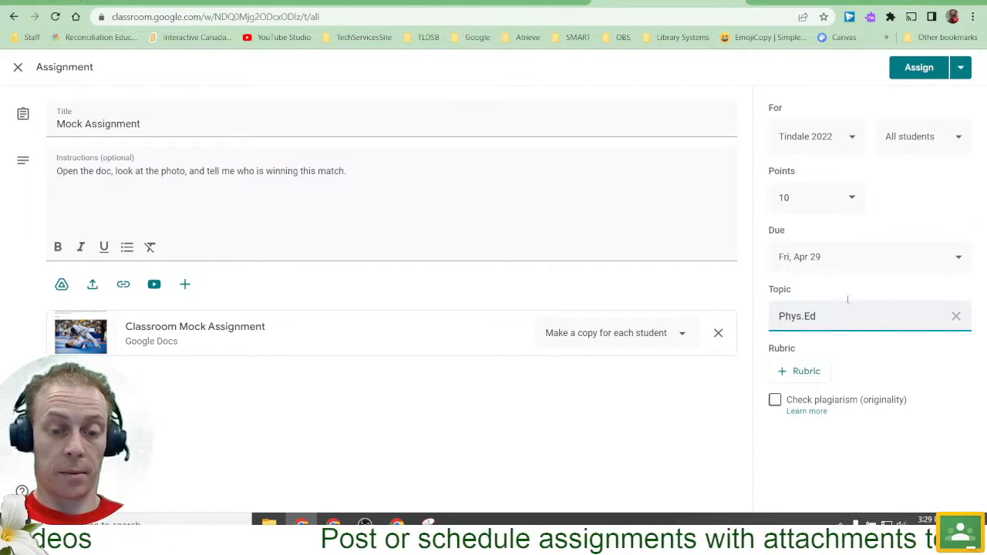
click(870, 351)
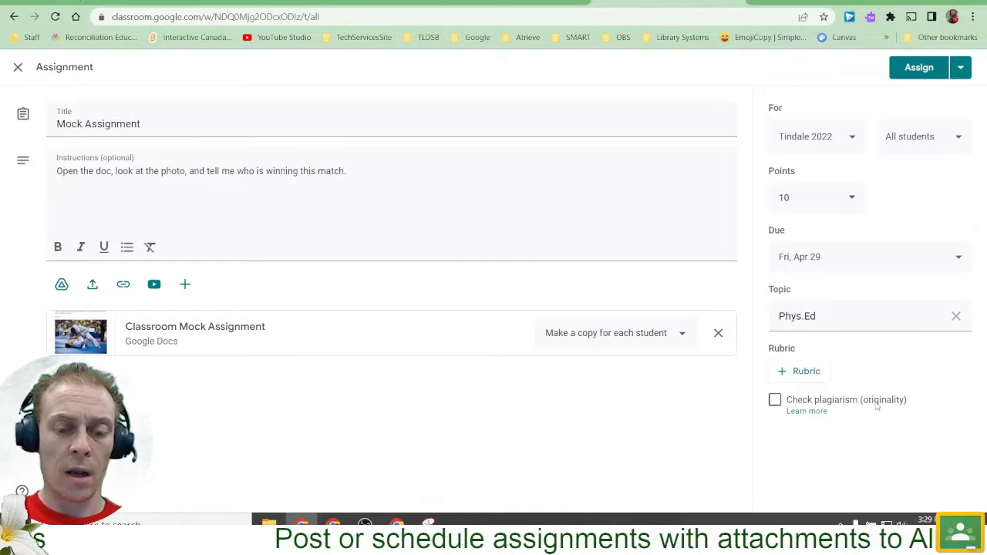
- Examine the assignment's rubric options and the scoring, criterion and level fields of a new rubric, and discard the rubric
click(806, 373)
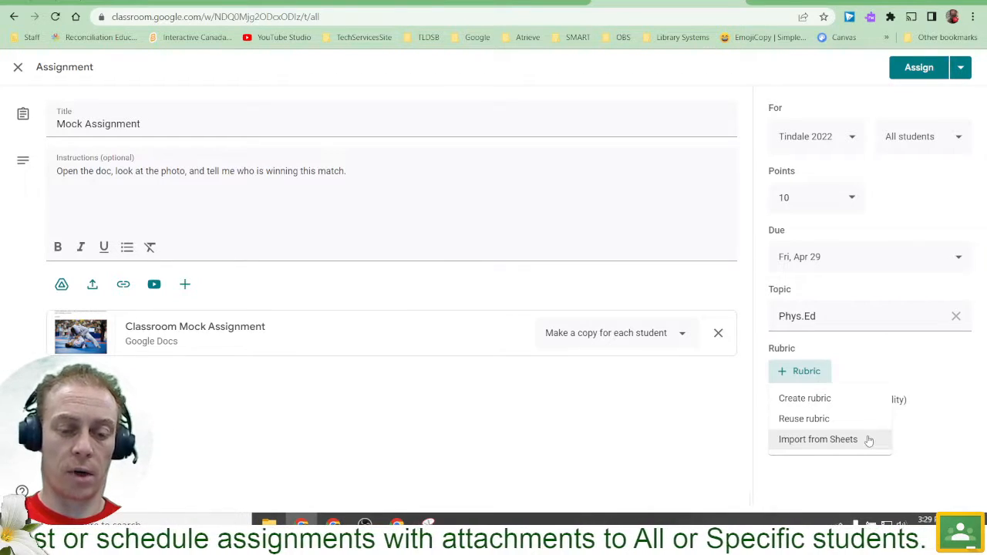
click(813, 405)
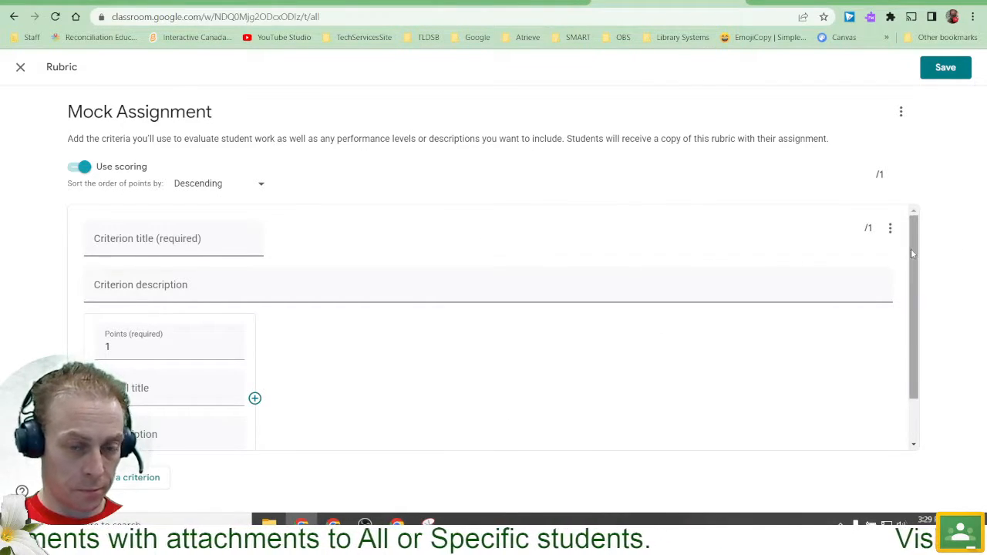
drag(911, 249, 910, 290)
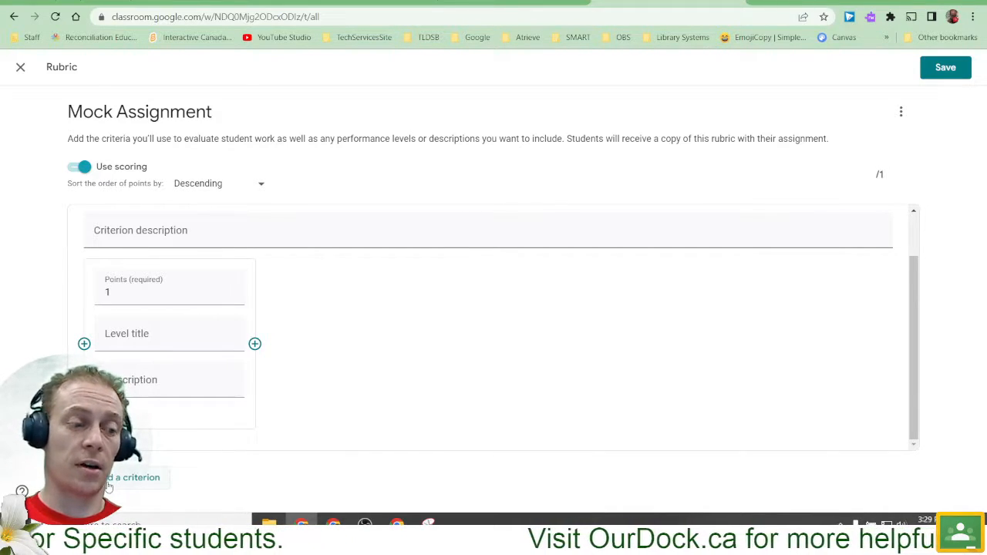
click(21, 68)
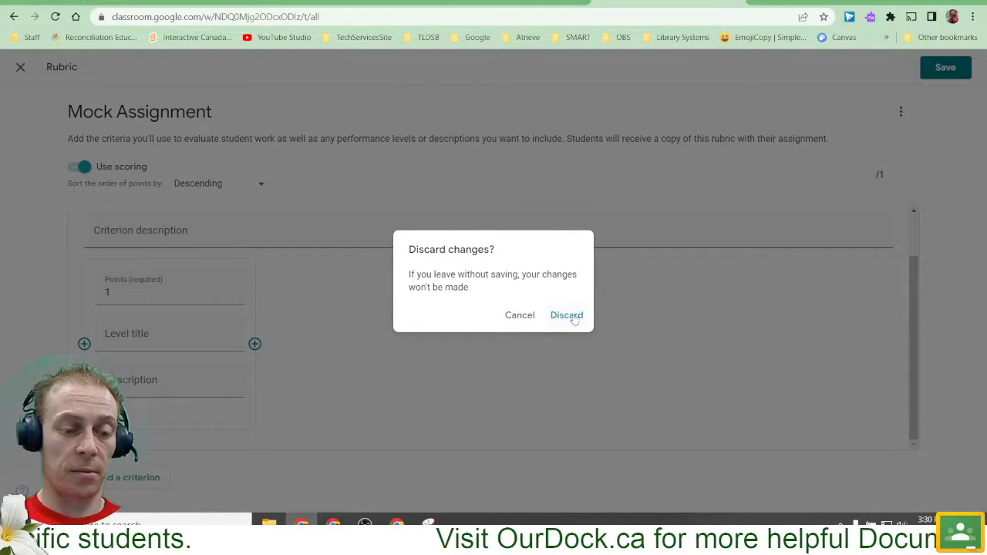
click(574, 316)
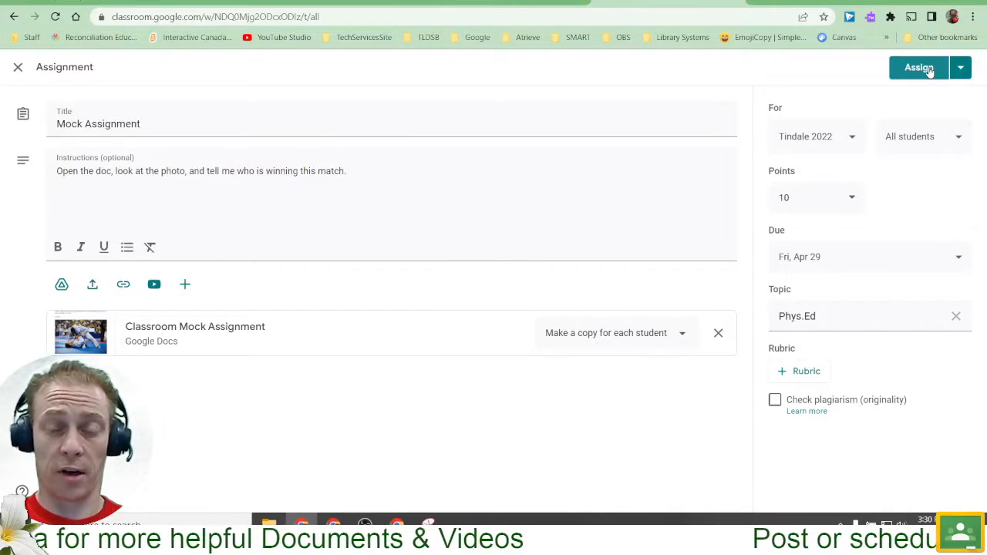
- Schedule the assignment to be posted on Apr 25, 2022 at 1:00 PM
click(961, 69)
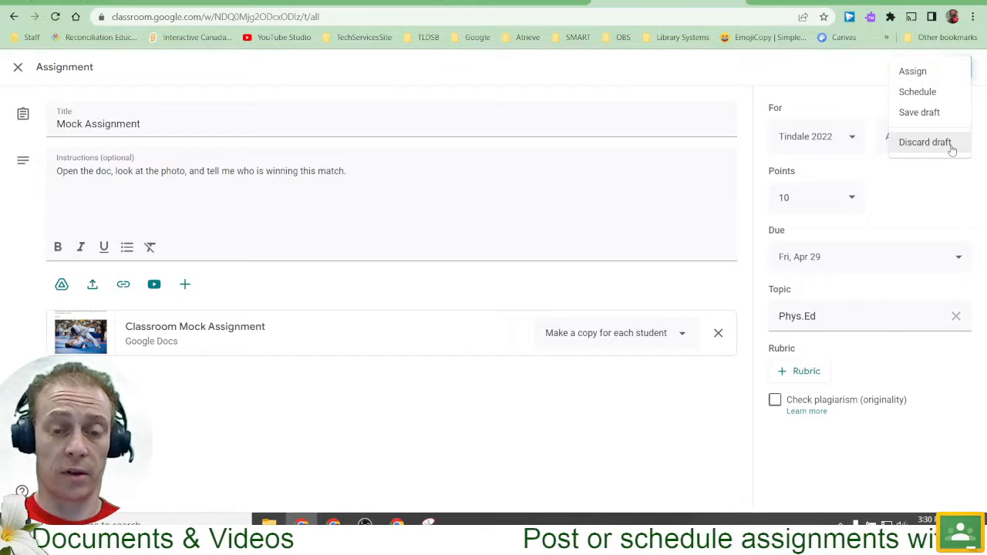
click(946, 98)
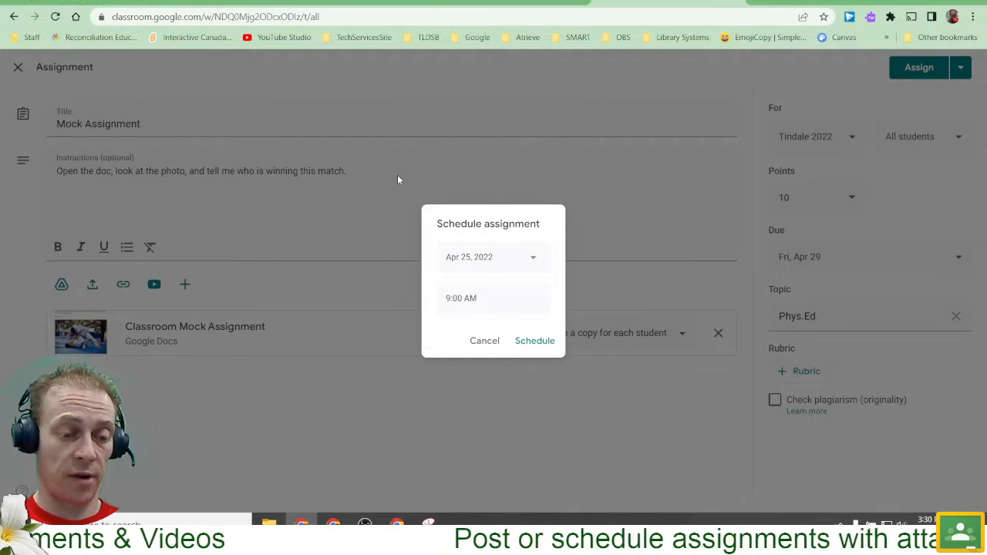
click(530, 261)
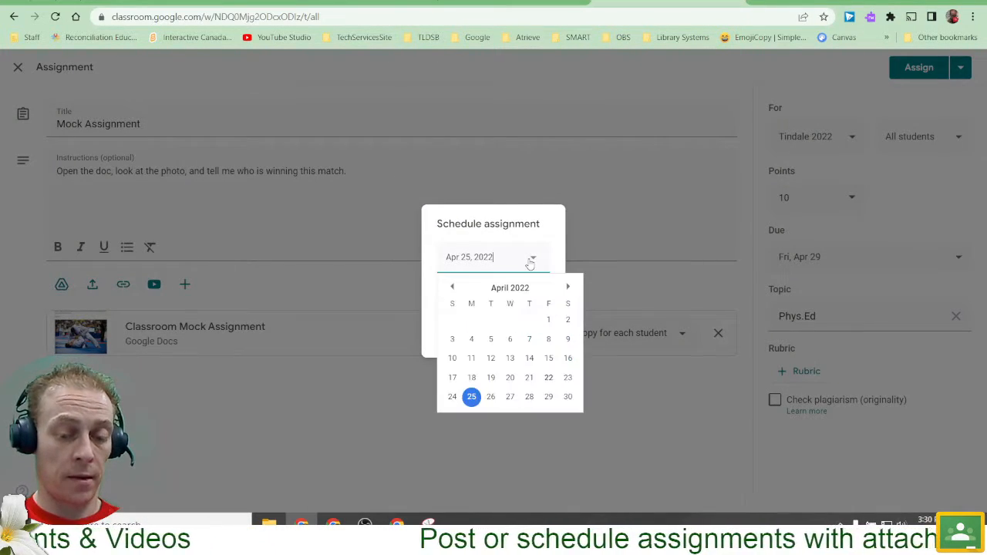
click(472, 396)
click(484, 298)
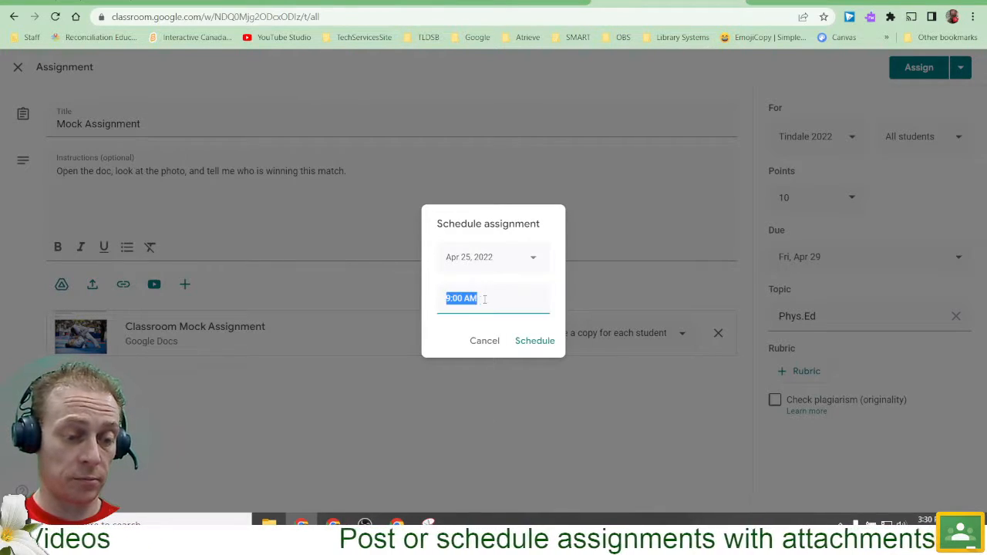
key(BackSpace)
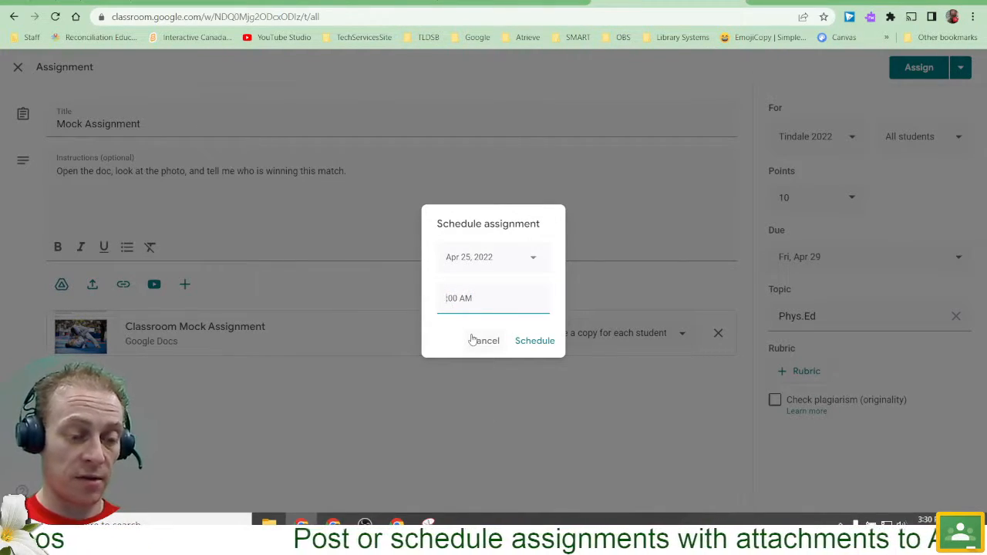
text(1)
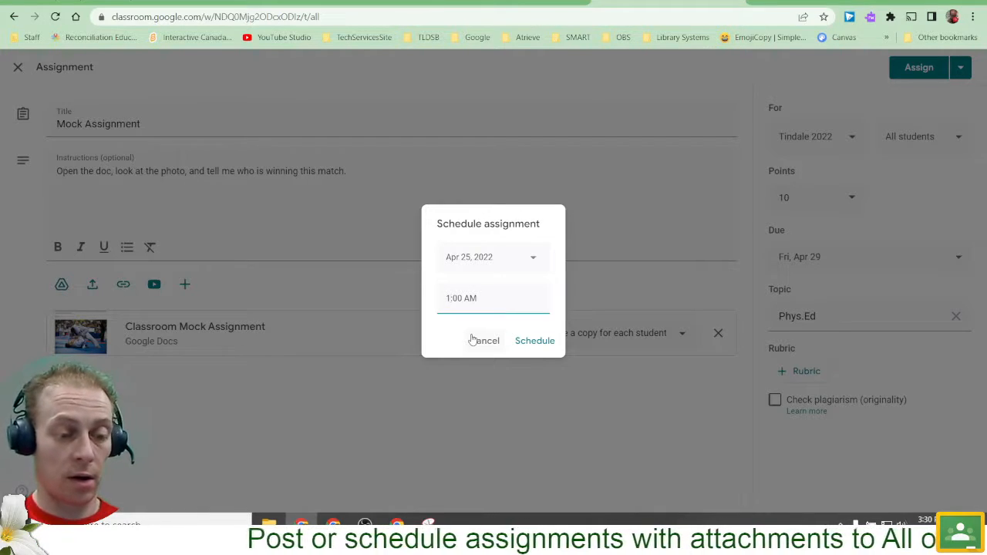
drag(464, 299, 469, 299)
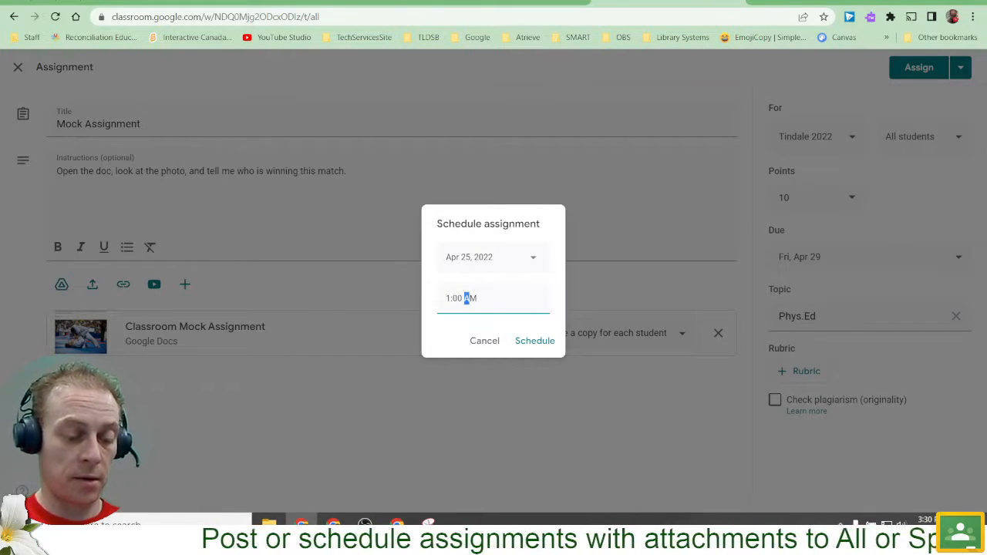
text(P)
click(528, 348)
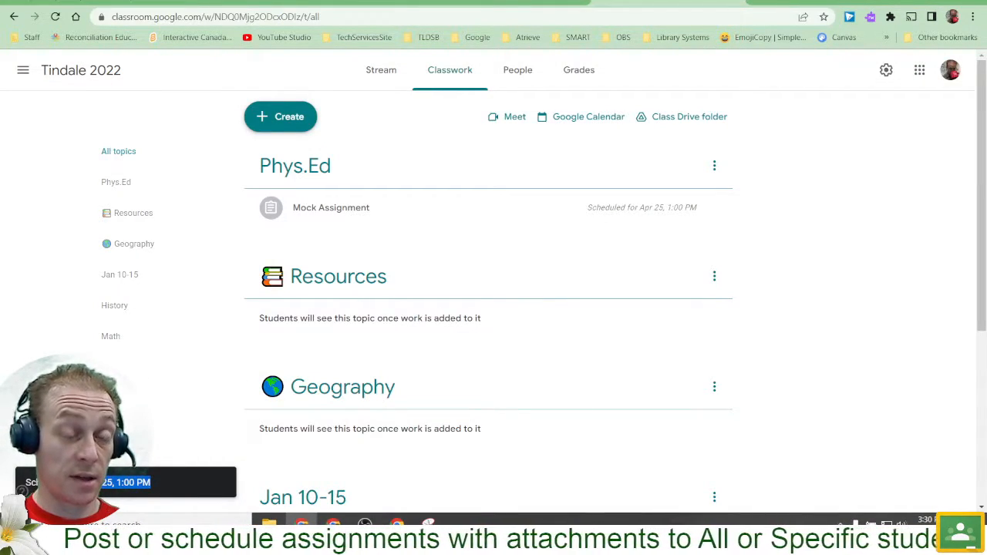
key(ctrl+a)
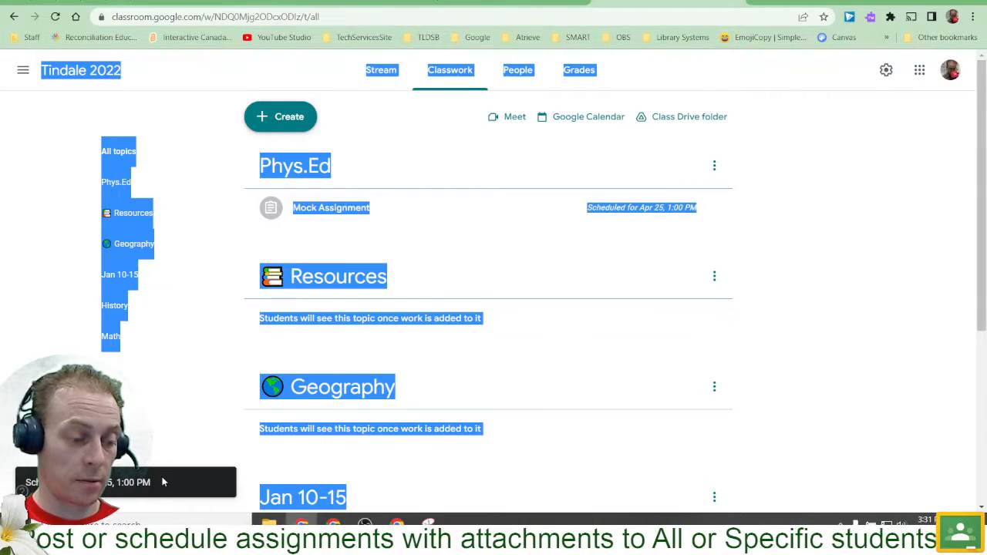
drag(146, 482, 80, 482)
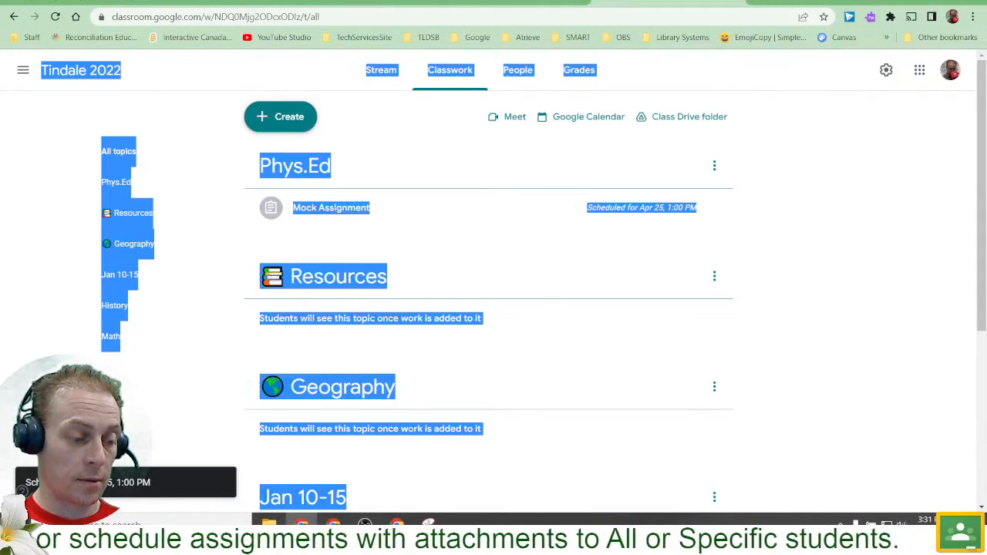
click(80, 482)
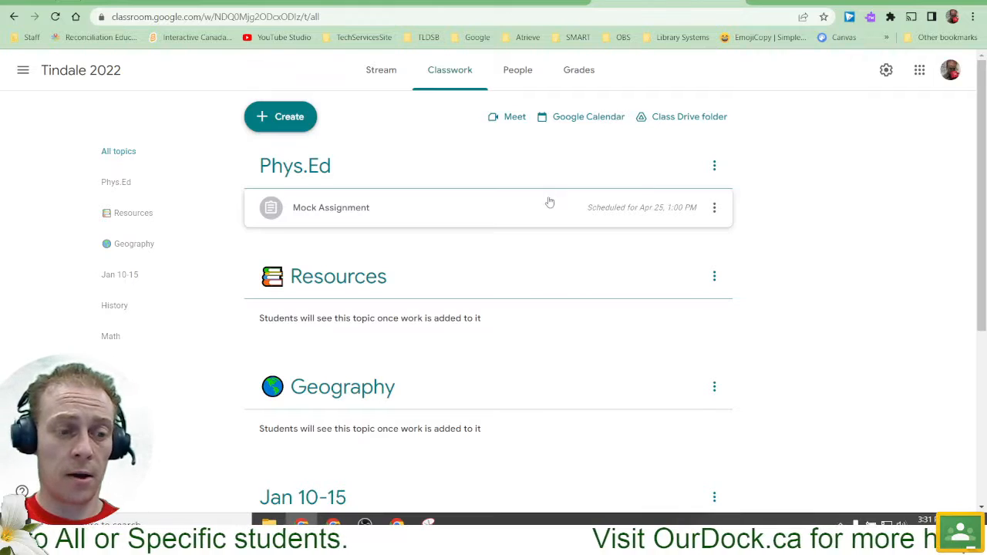
- Check the class stream and the student account's classwork for the scheduled assignment, and return to the teacher's classwork
click(380, 87)
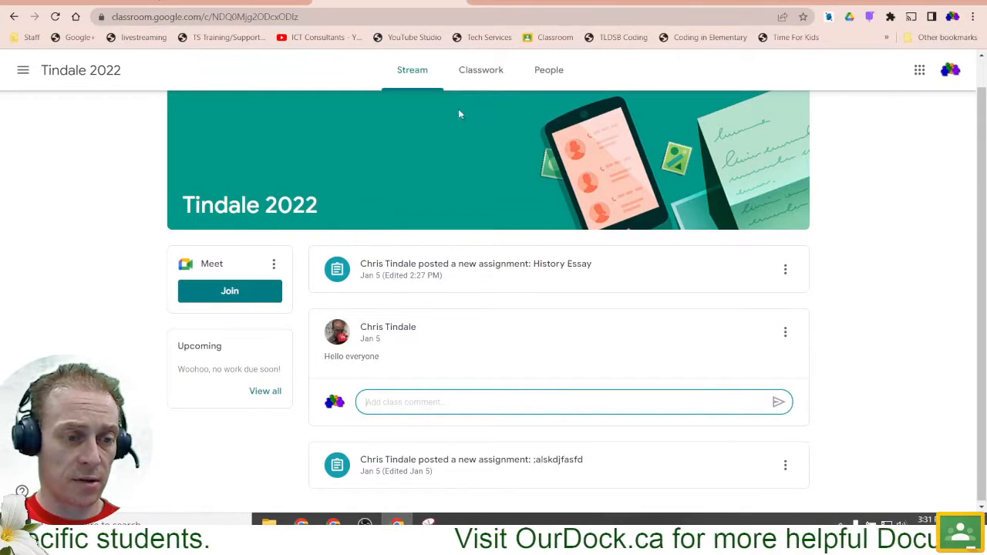
click(480, 76)
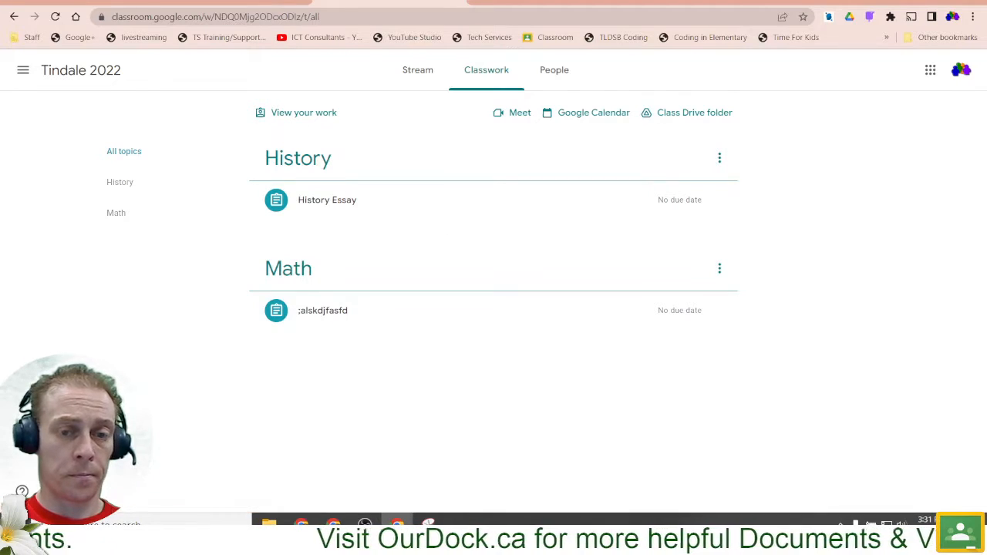
click(914, 1)
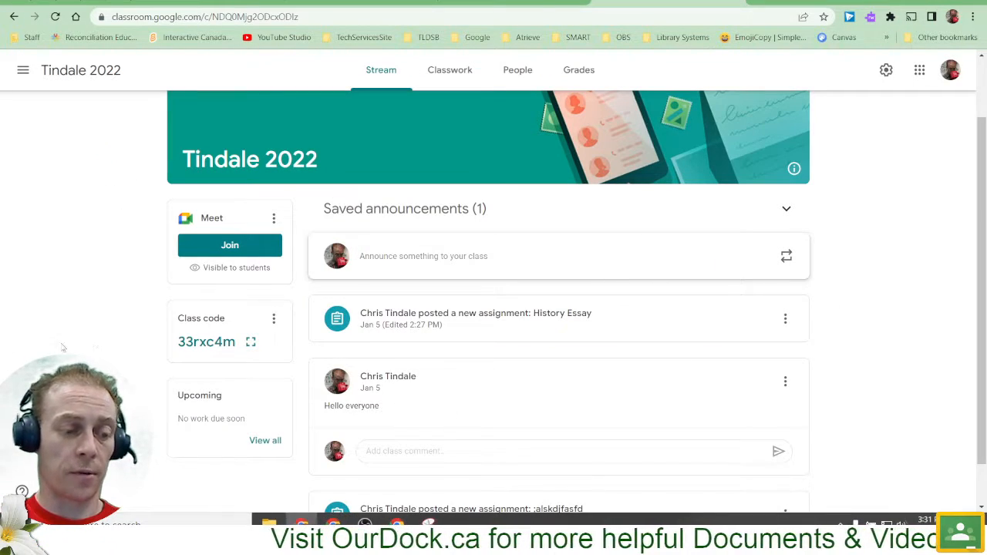
click(453, 70)
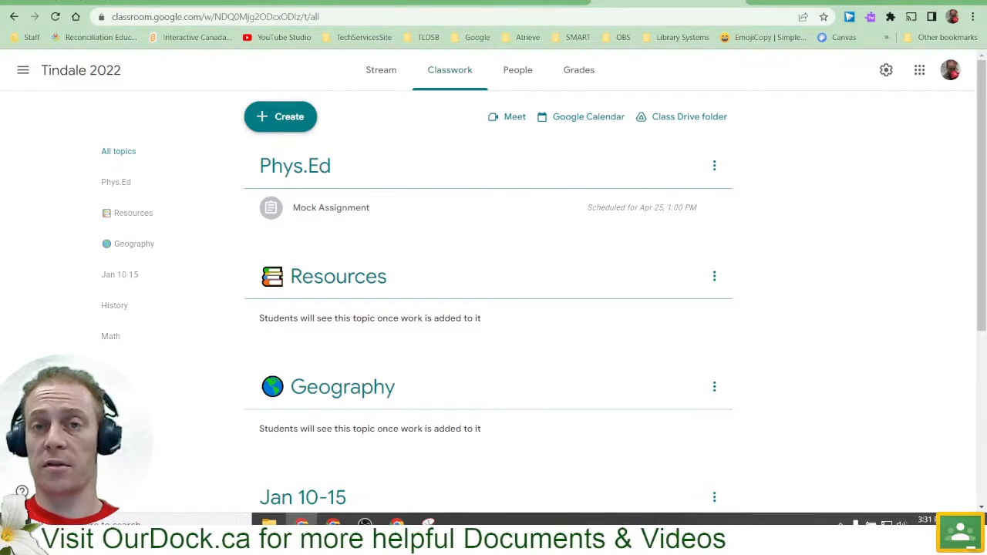
- Create a quiz assignment titled "Spring Quiz" and open its attached Blank Quiz form for editing
click(285, 117)
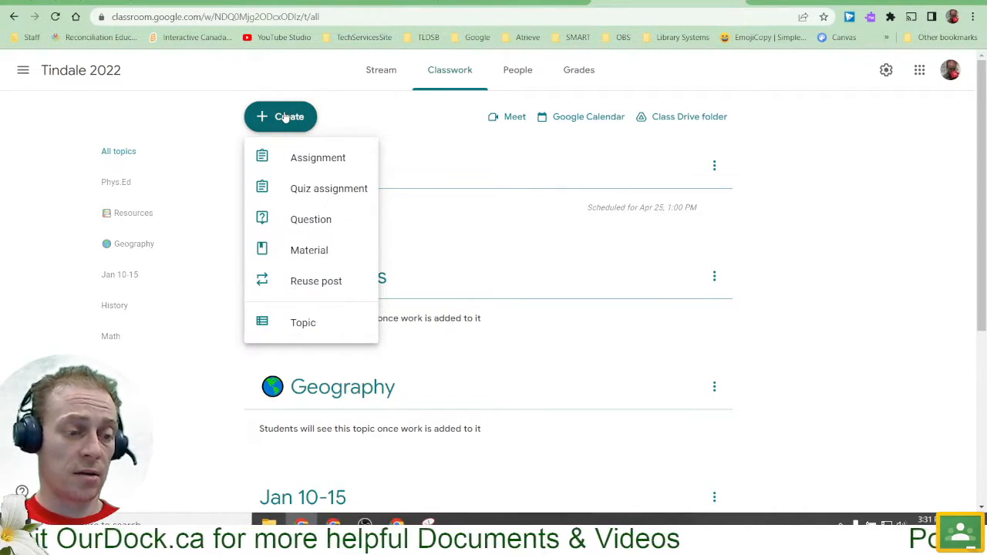
click(322, 188)
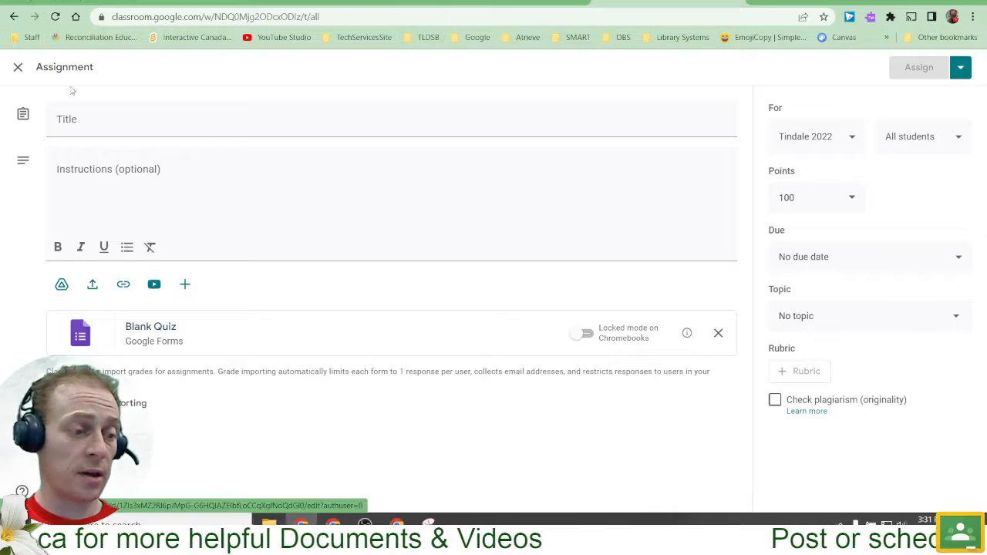
click(235, 121)
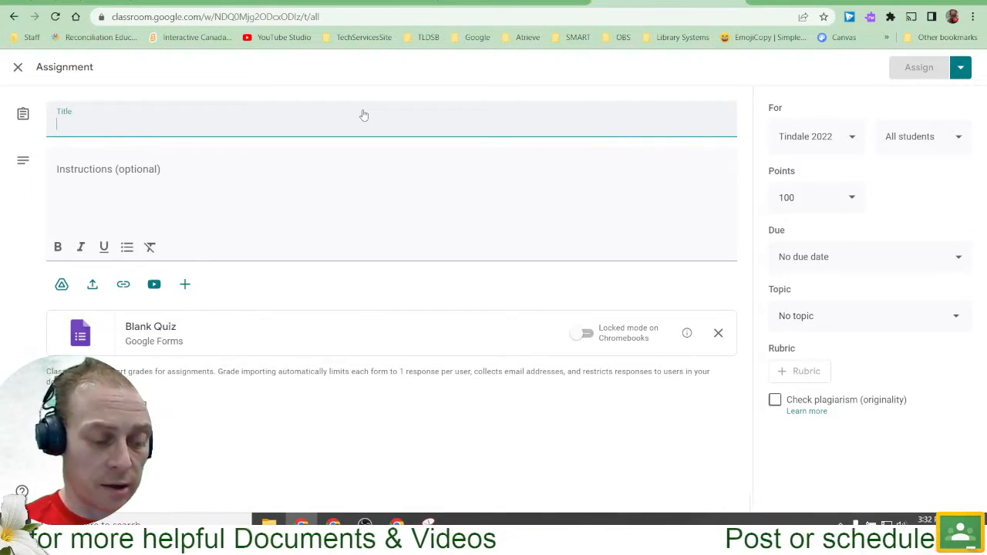
text(Spring Quiz)
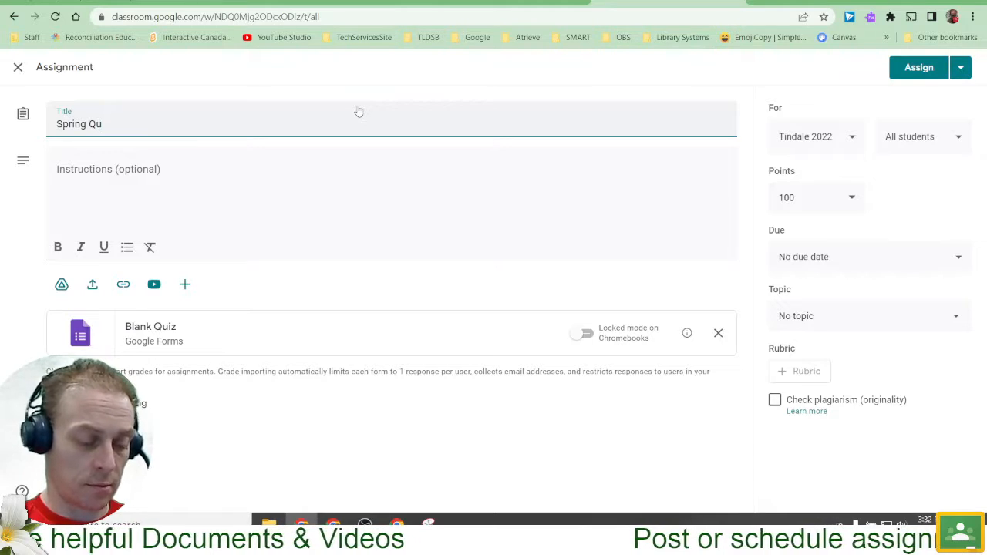
click(163, 323)
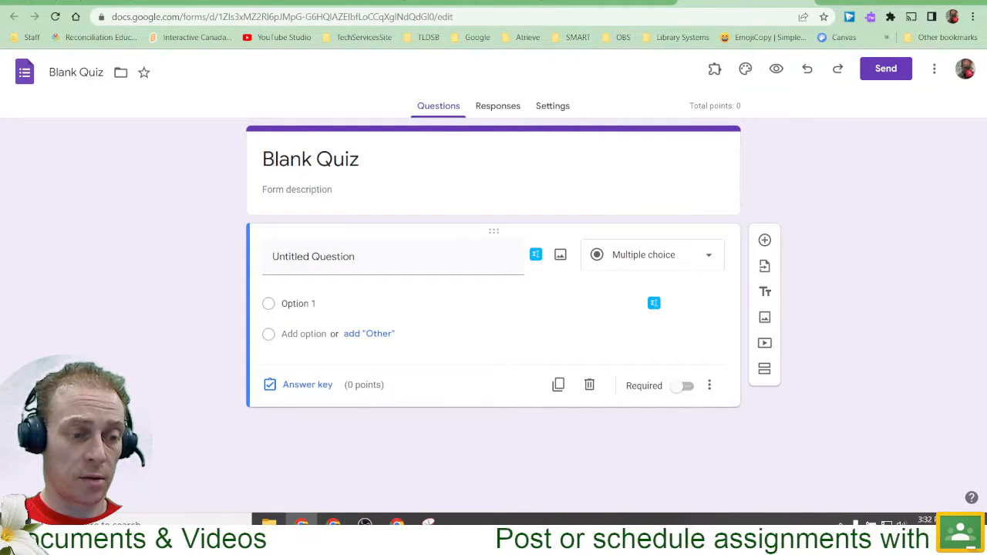
- Rename both the form's title and its file name to "Spring Quiz"
double_click(282, 159)
text(S)
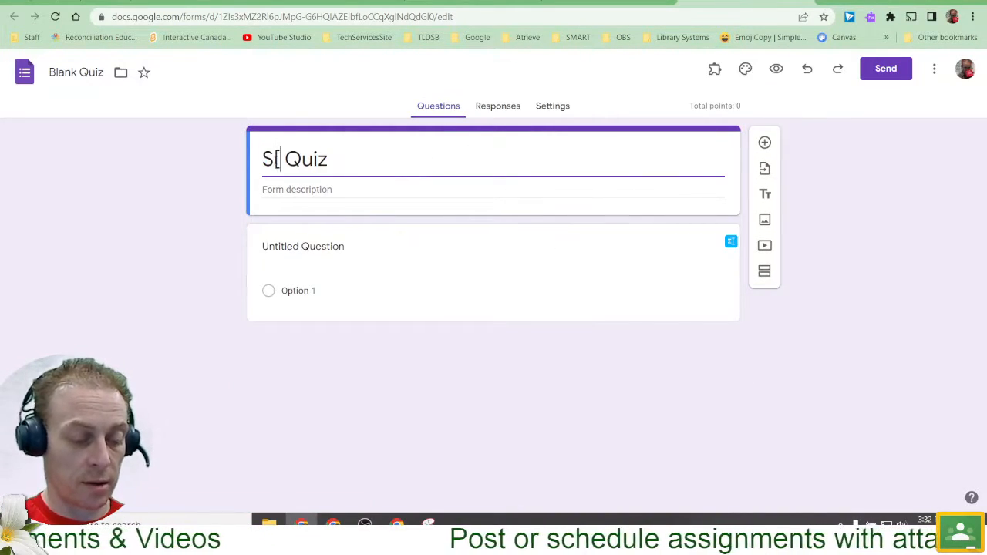
text(pring)
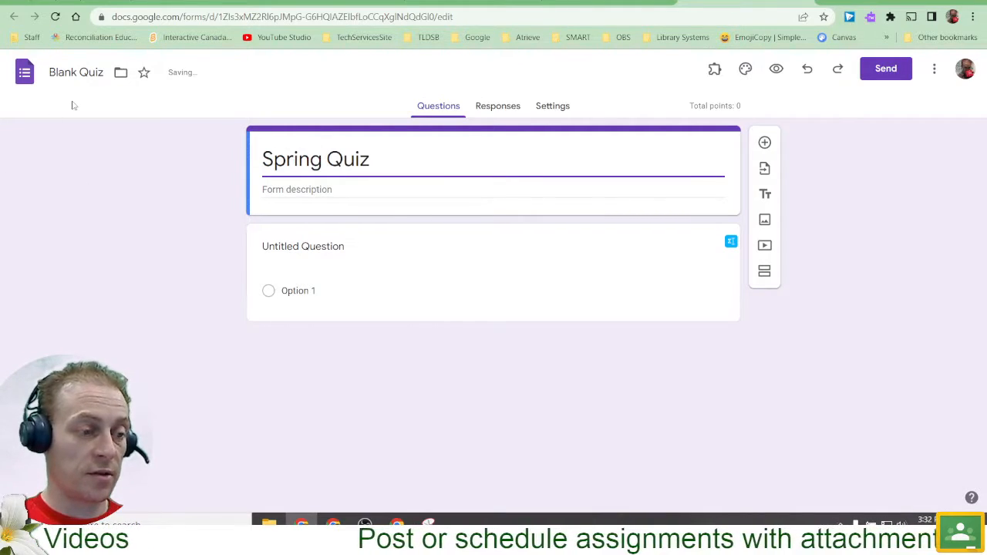
double_click(75, 72)
text(Spring)
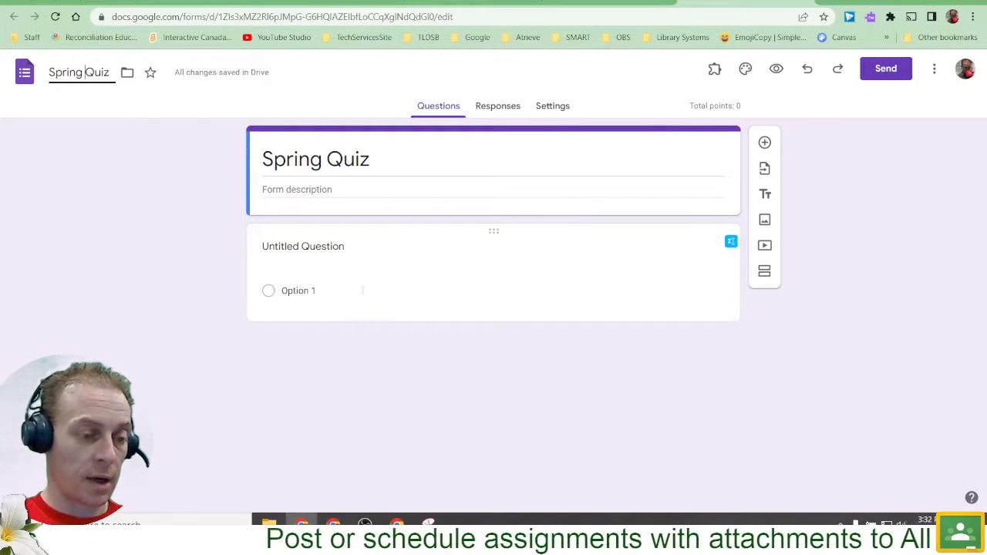
- Set the first question's text to "What is your favorite season"
click(345, 247)
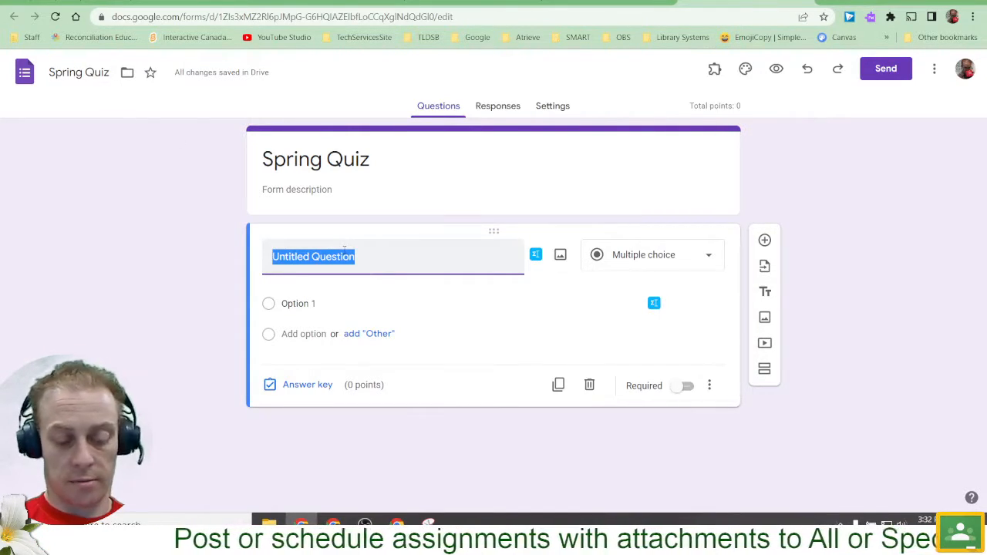
text(What is your f)
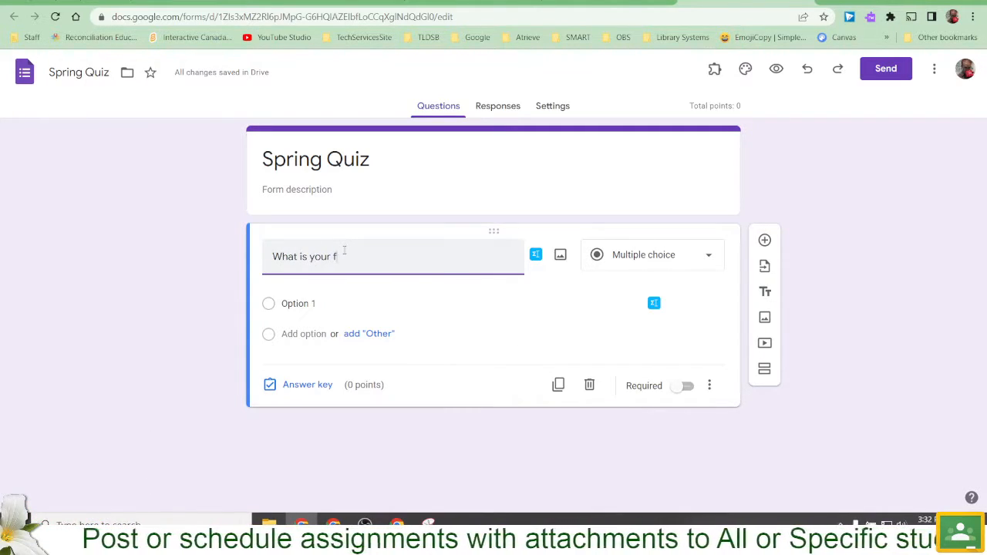
text(avorute)
key(BackSpace)
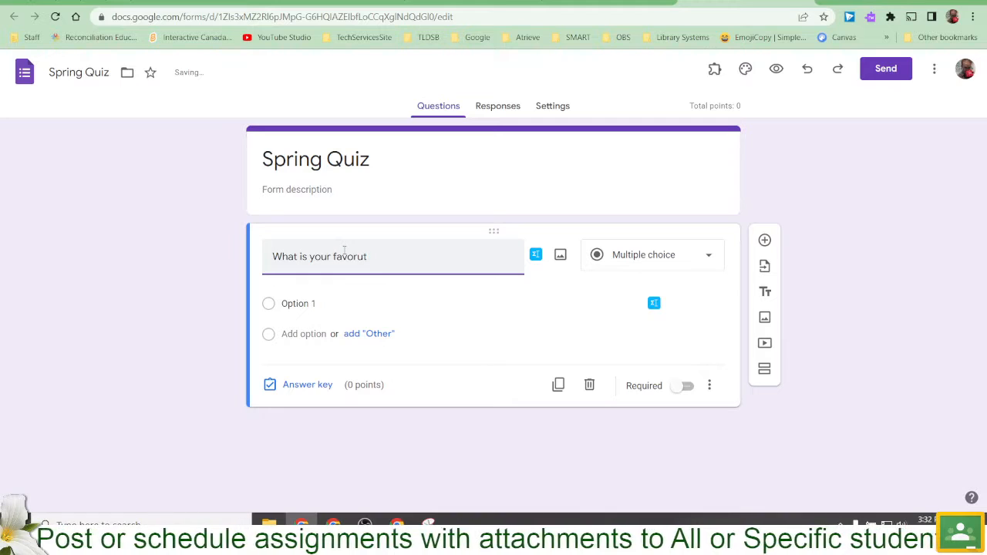
text(e season)
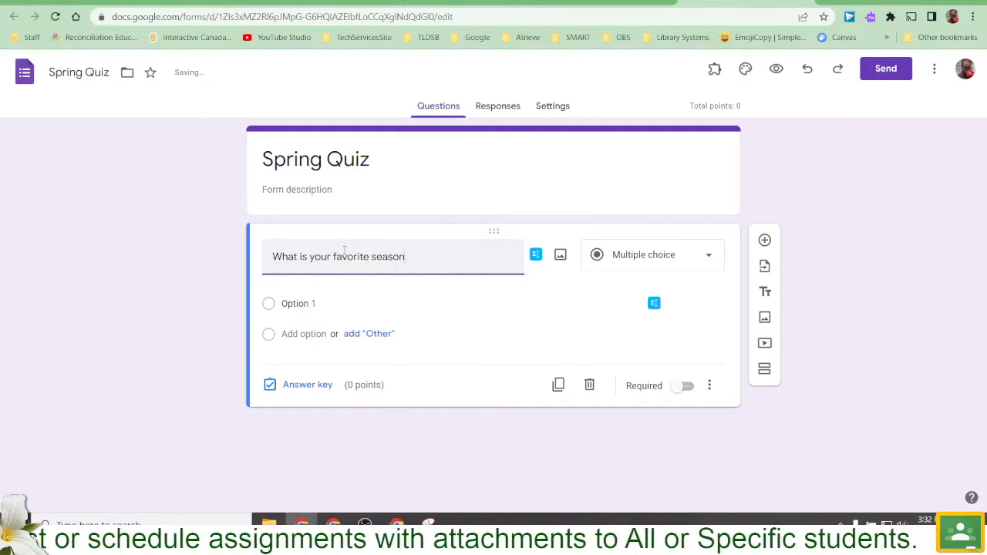
- Enter the answer options Summer, Fall, Winter and Spring for the favorite season question
key(Tab)
key(Tab)
key(Tab)
key(Tab)
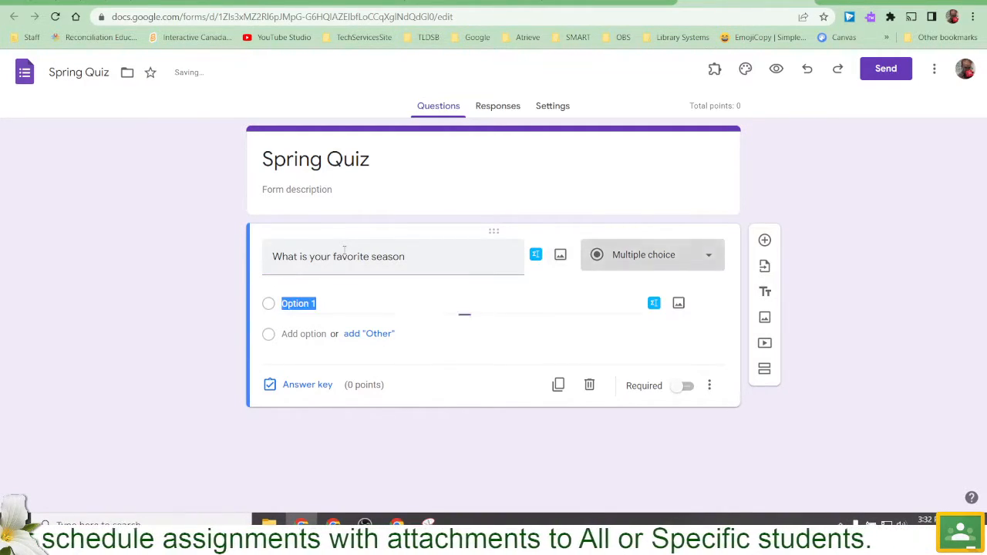
text(Summer)
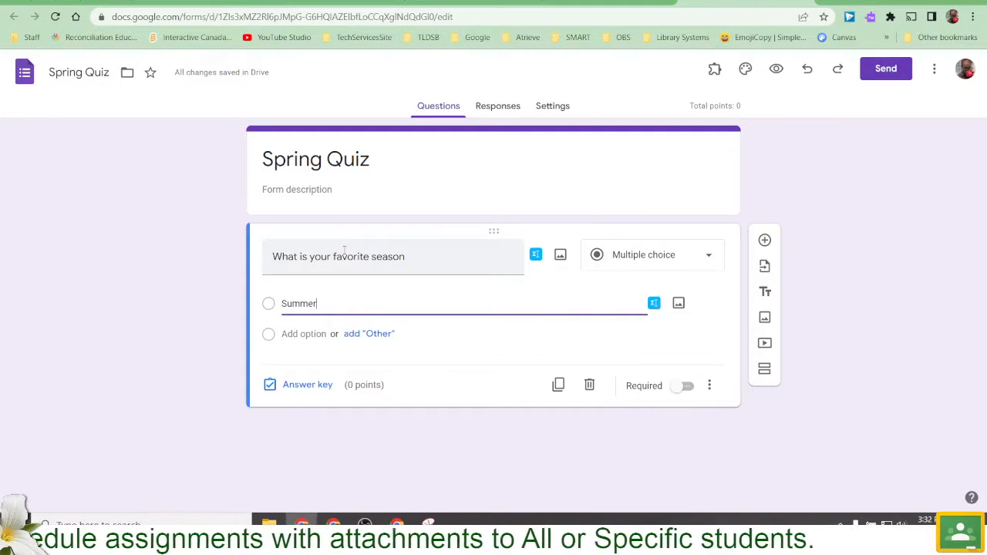
key(Return)
text(F)
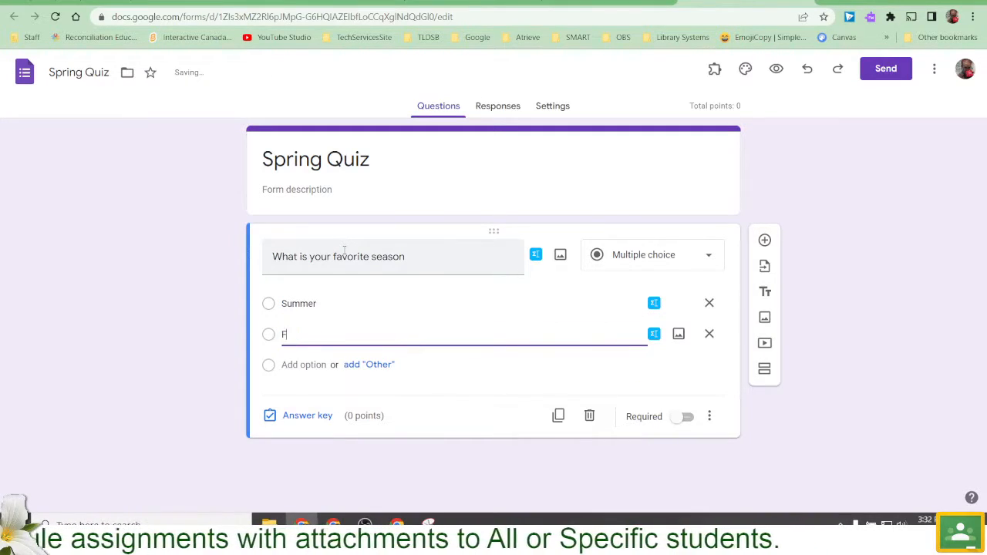
text(all)
key(Return)
text(Winte)
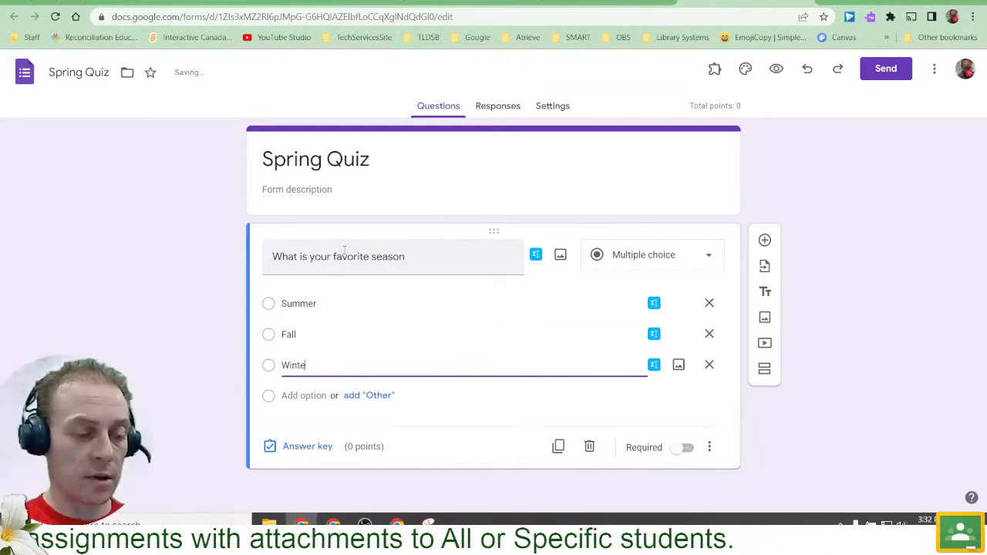
text(r)
key(Return)
text(Sp)
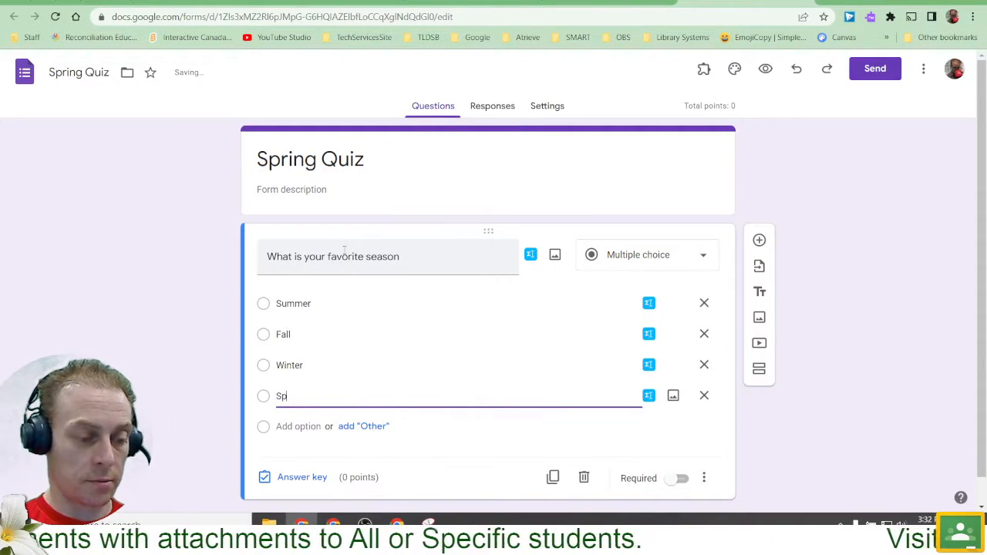
text(ring)
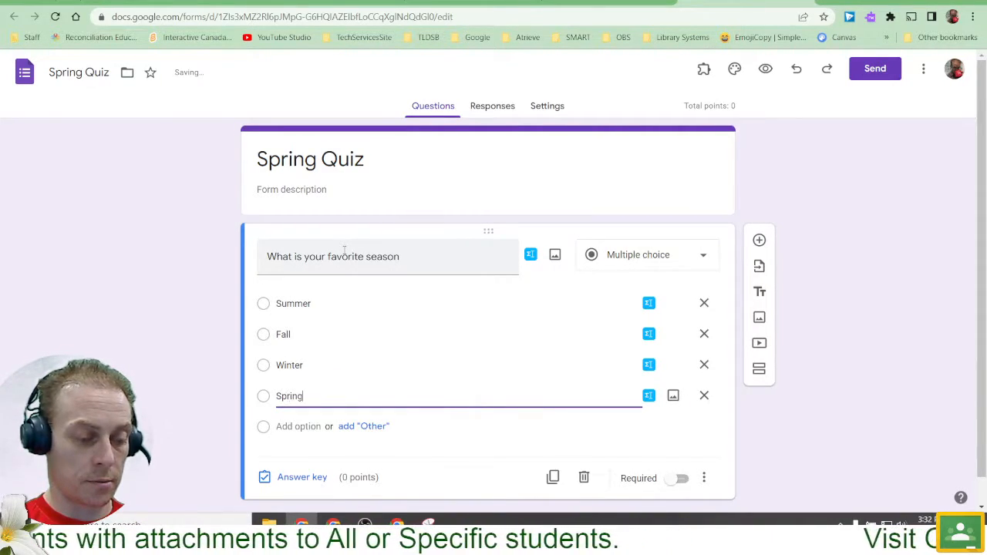
click(887, 192)
- Set the season question's answer key to 1 point with Spring as the correct answer
scroll(453, 311, down, 1)
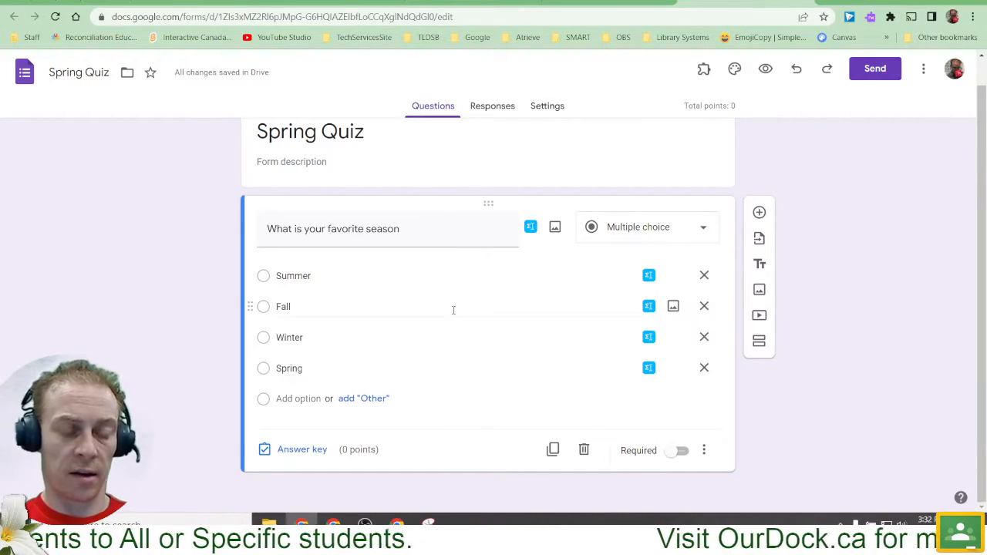
click(301, 455)
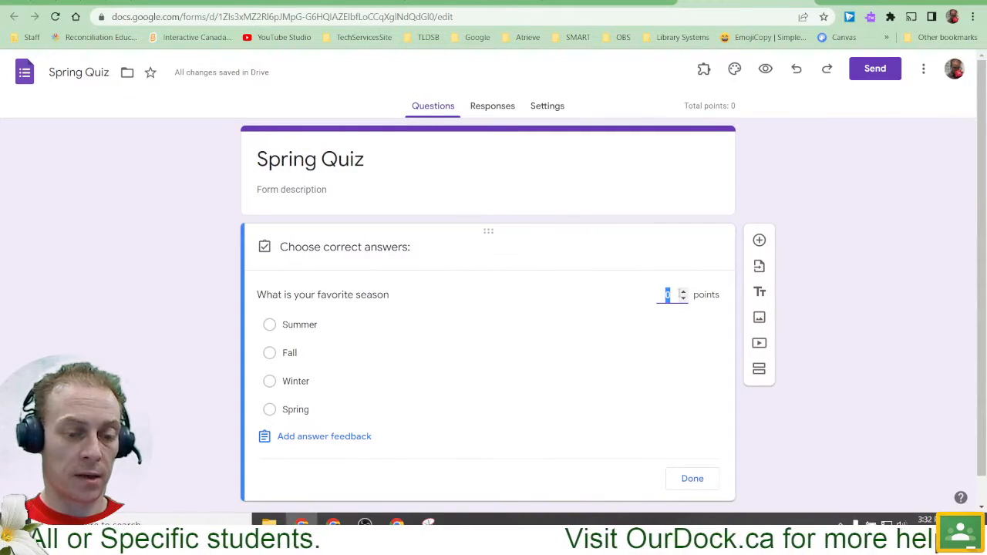
text(1)
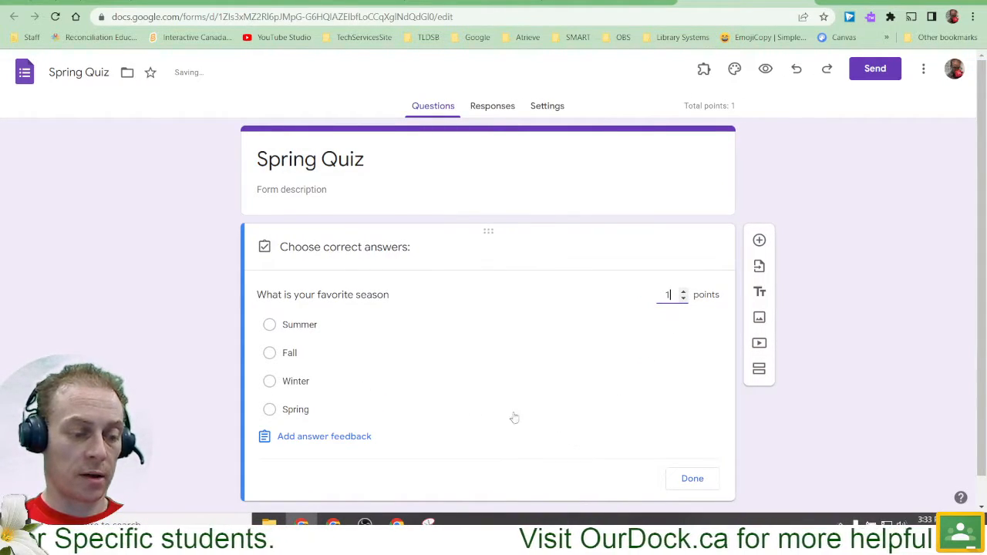
click(270, 410)
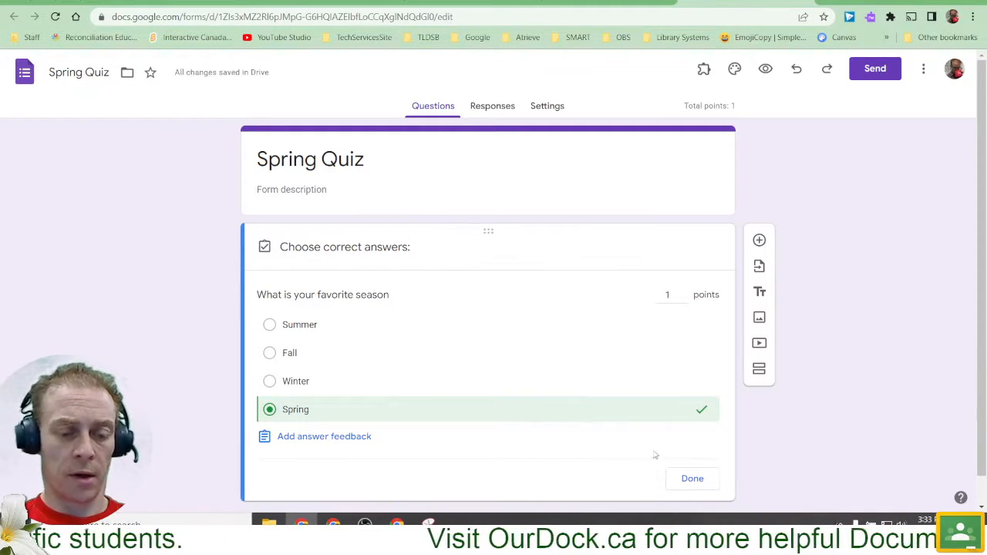
click(683, 479)
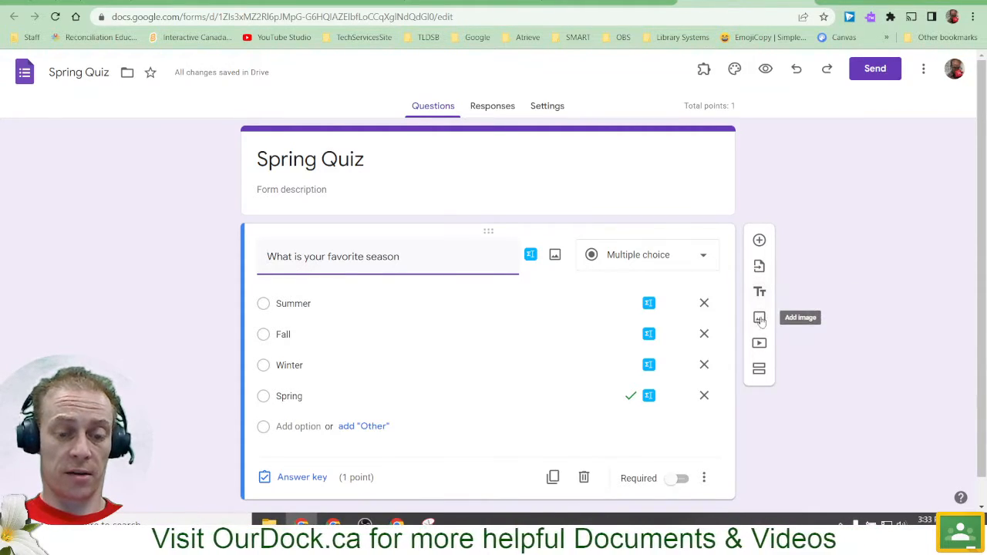
- Add a second question that reads "Does it snow in spring?"
click(760, 240)
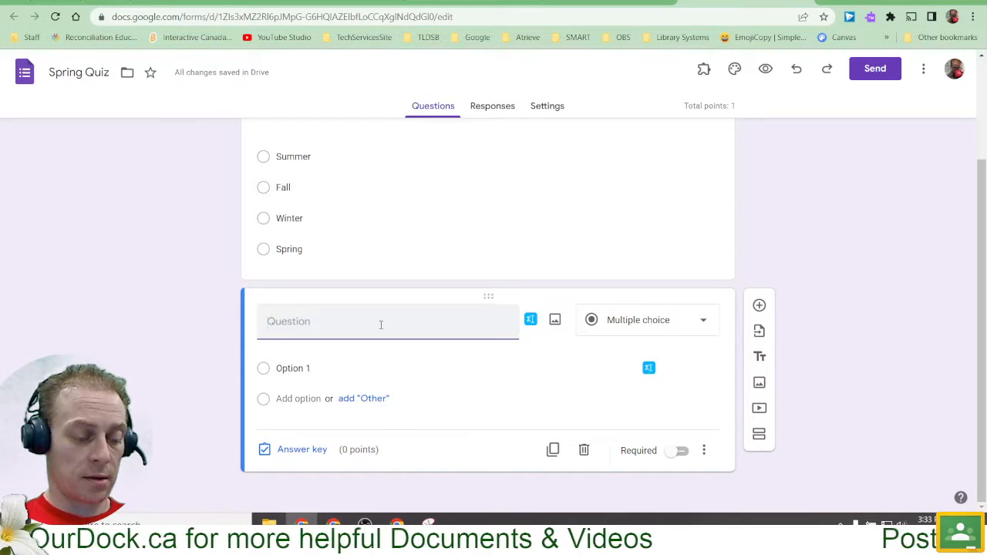
text(Does it sn)
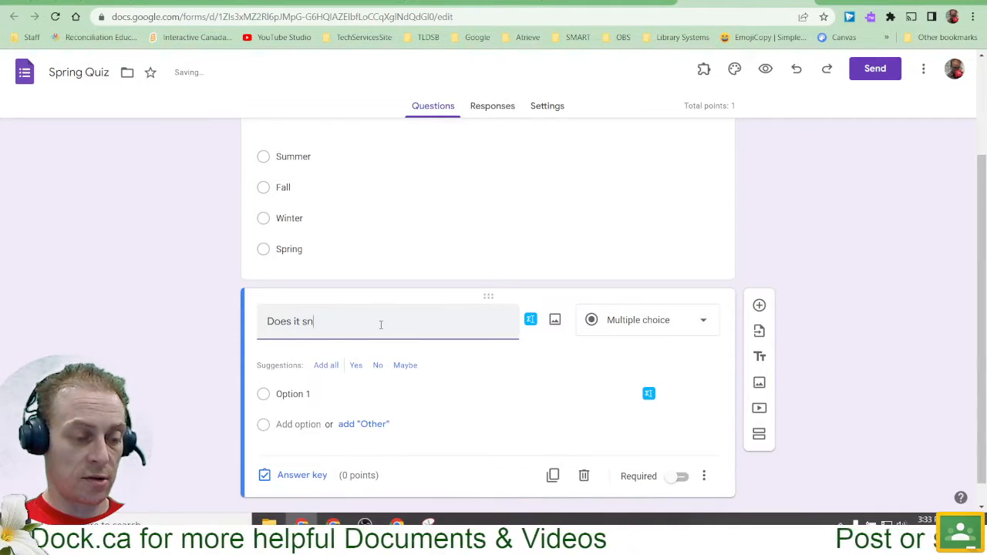
text(ow in spr)
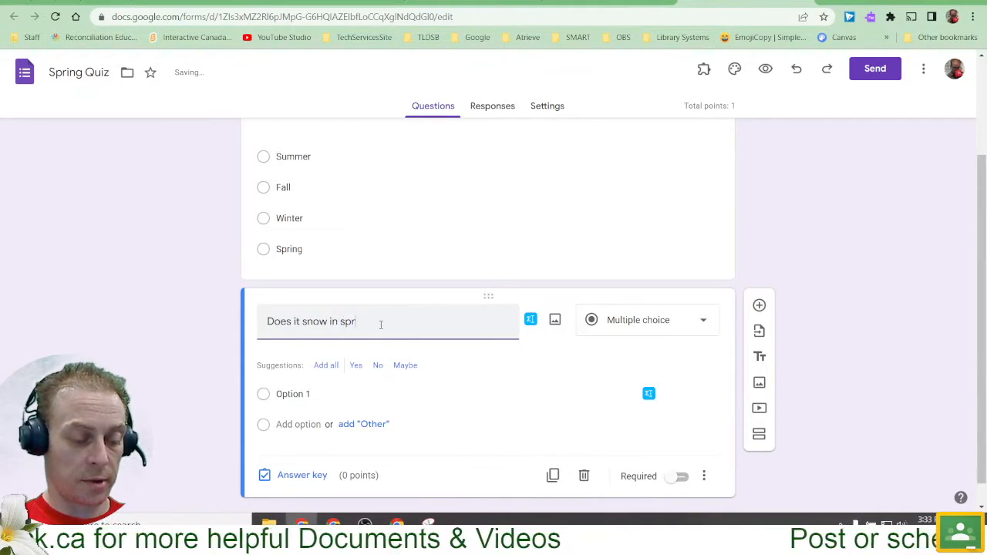
text(ing?)
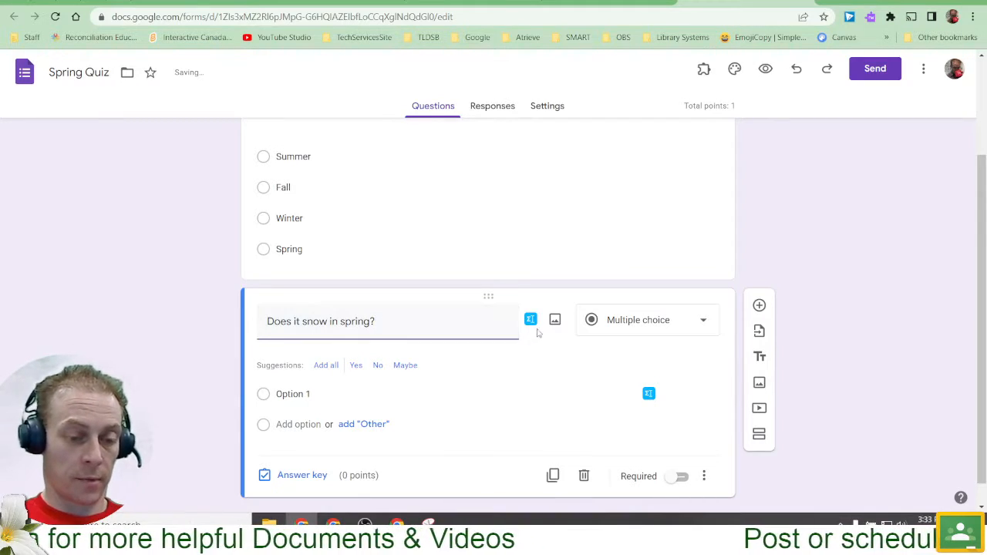
- Check the available question types, keep multiple choice, and add all suggested options Yes, No and Maybe to the snow question
click(611, 321)
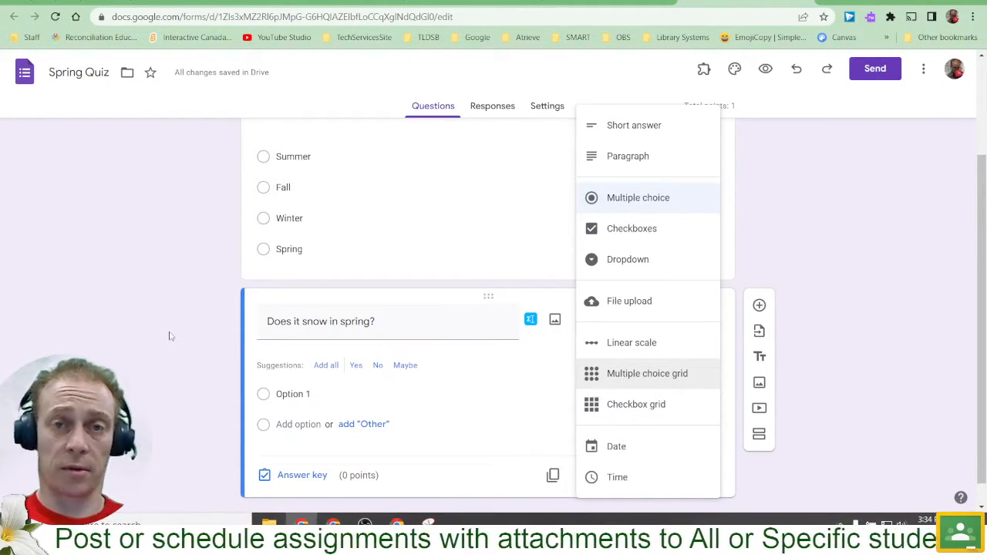
click(478, 322)
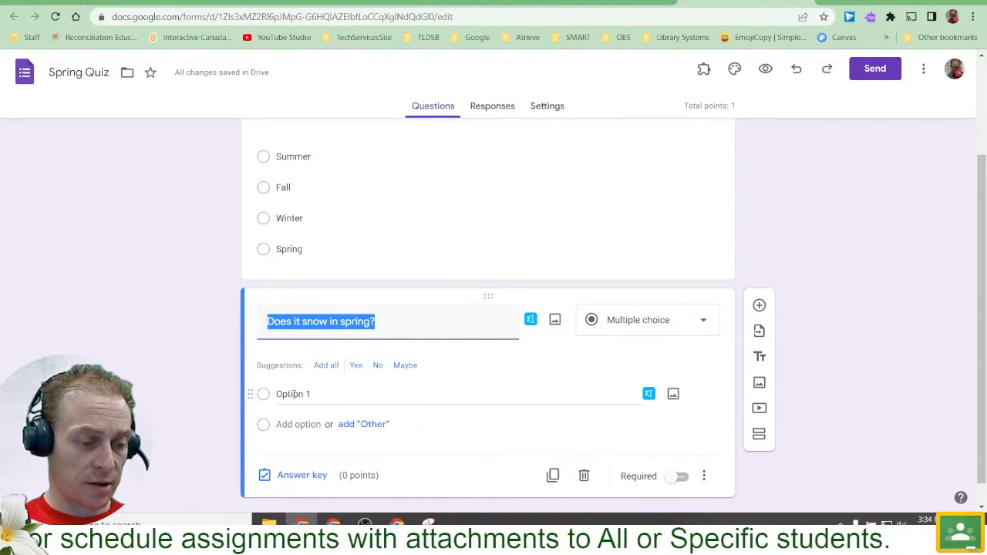
click(325, 365)
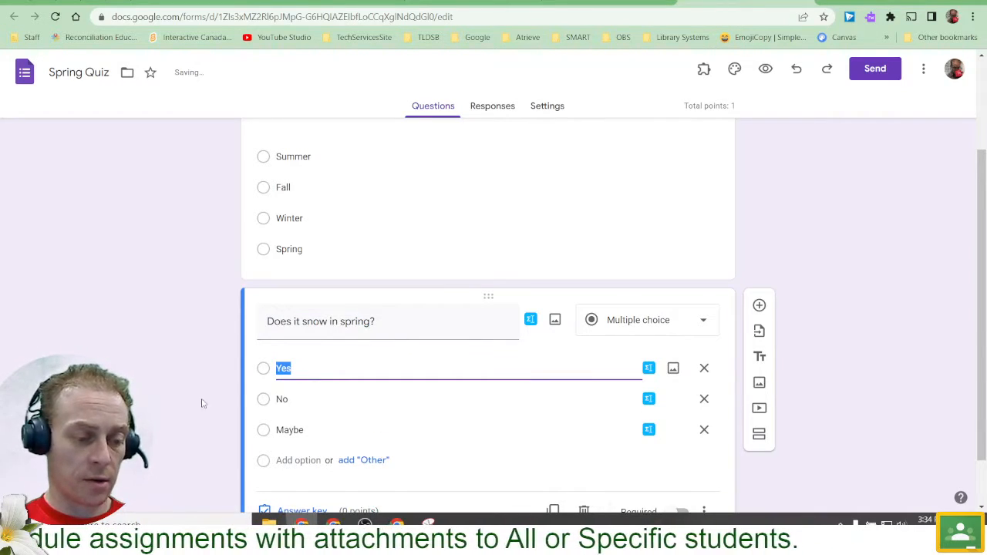
- Set the snow question's answer key to 1 point with No and Maybe as the correct answers
scroll(447, 355, down, 1)
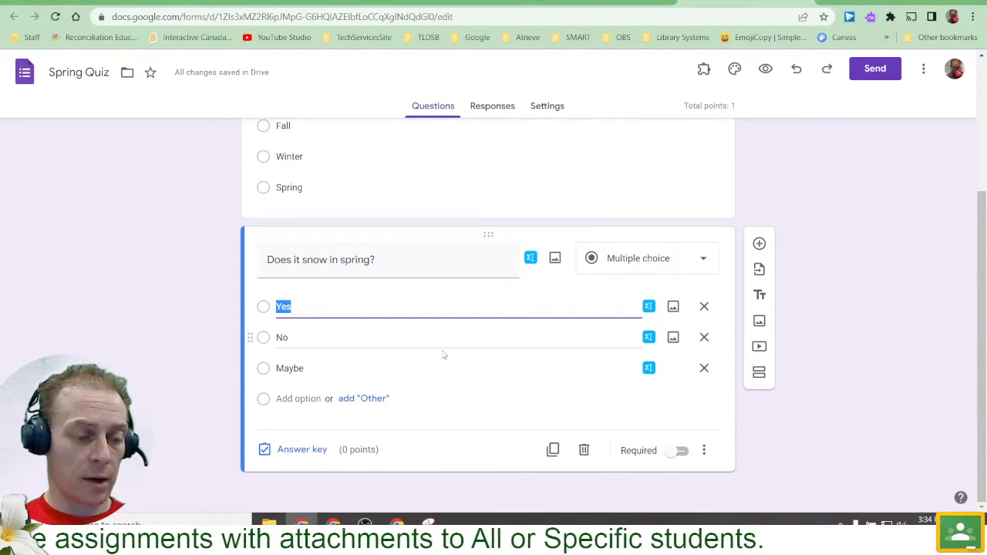
click(304, 449)
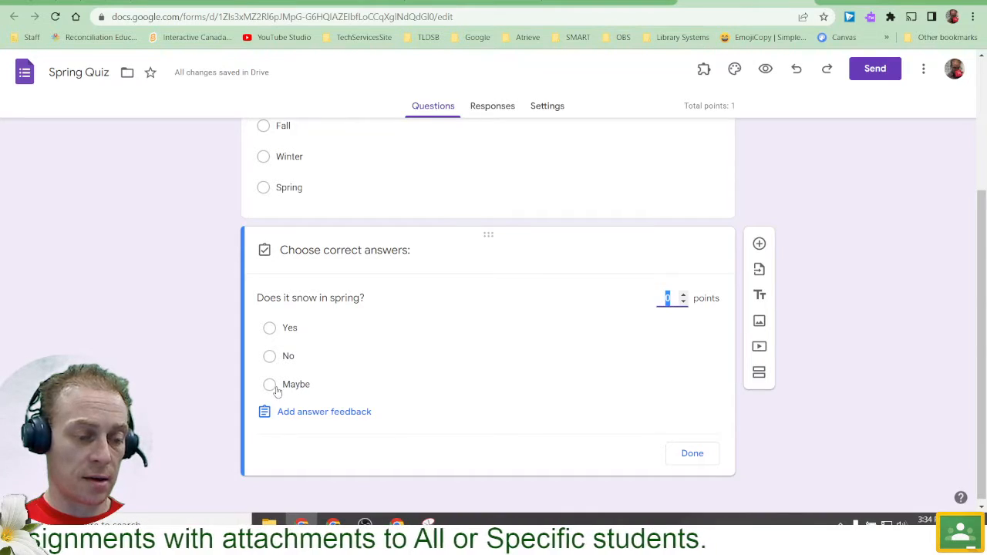
click(684, 295)
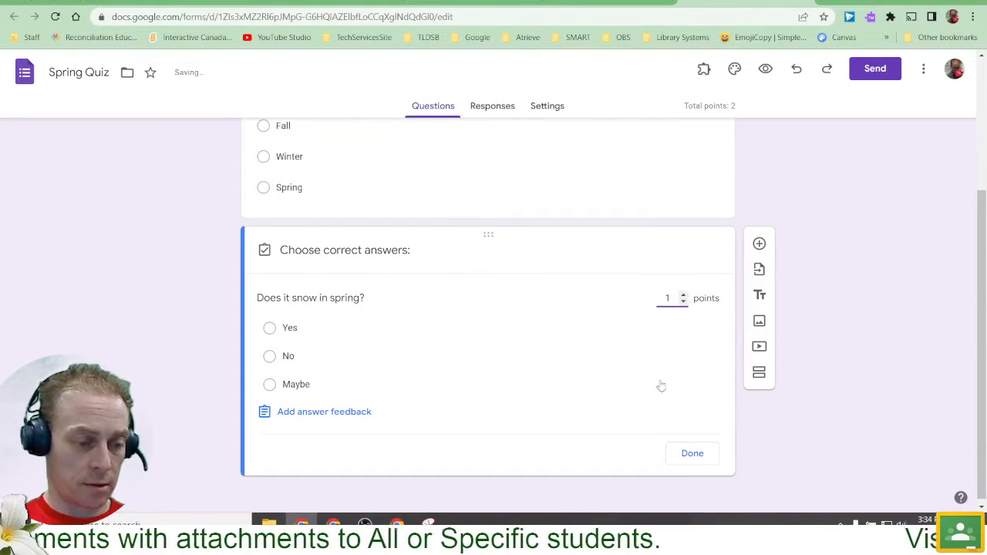
click(270, 329)
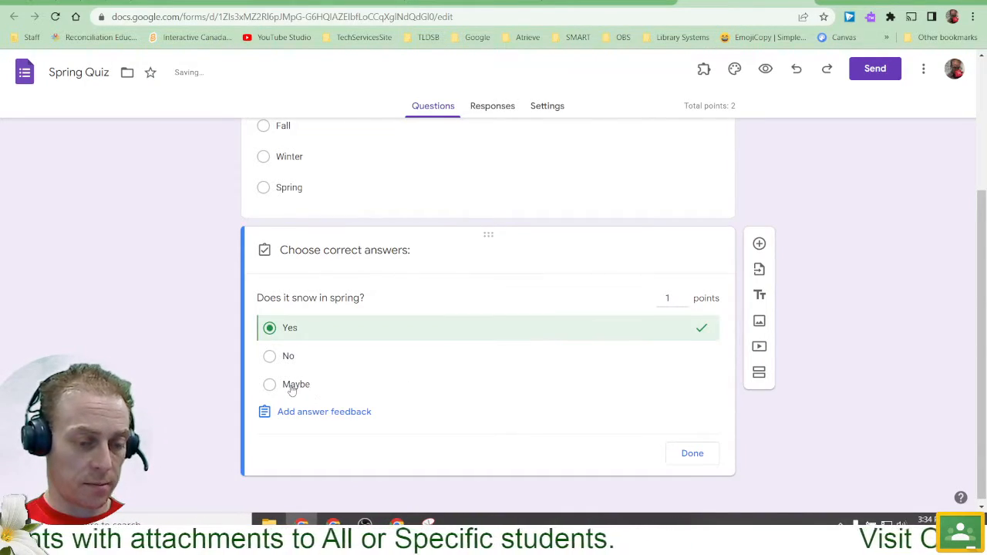
click(279, 357)
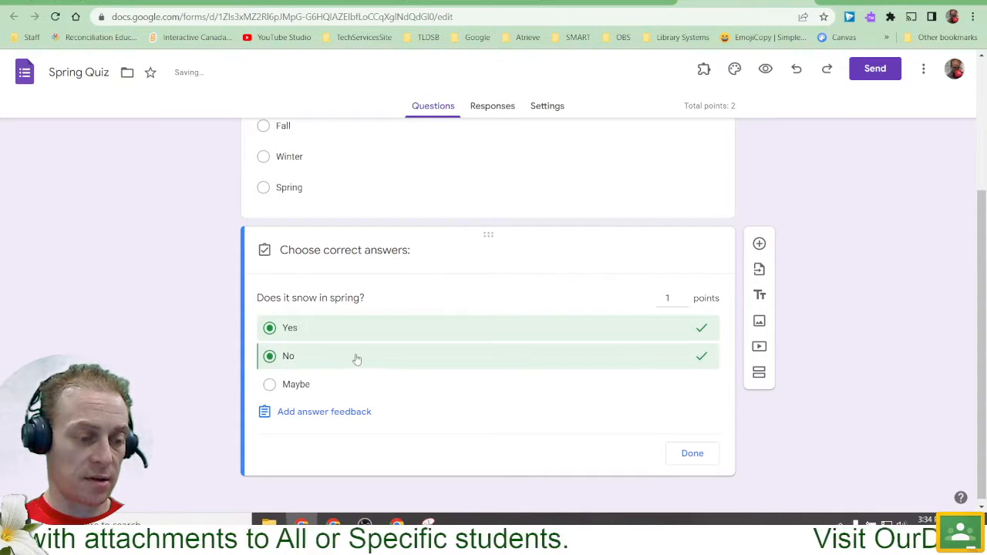
click(270, 329)
click(269, 386)
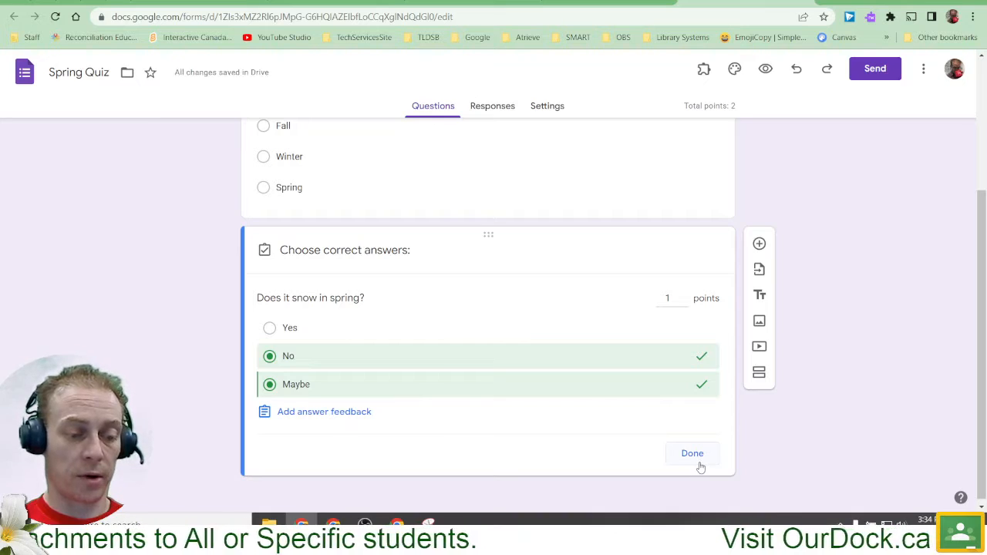
click(698, 463)
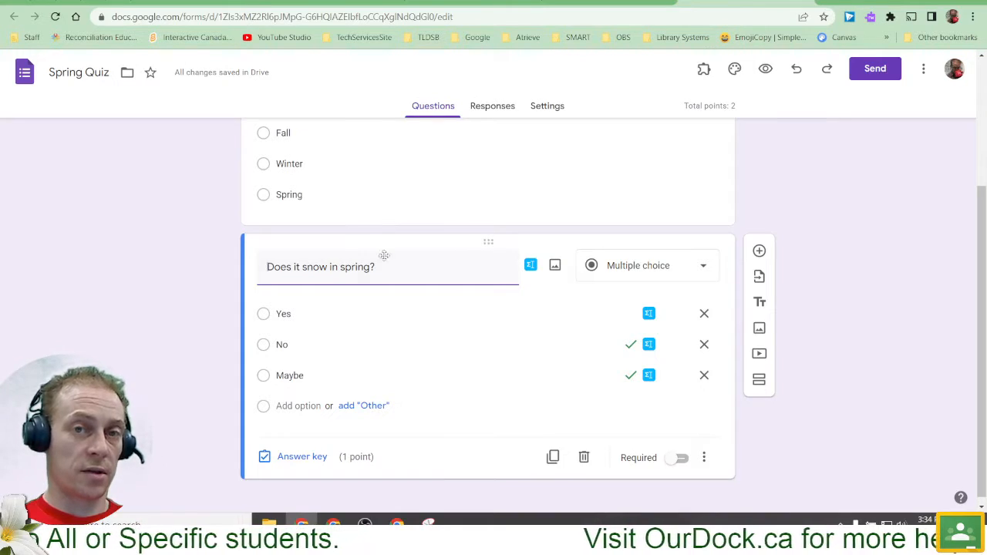
- Add answer feedback to the snow question, entering "asfsadfsafsfsd" for incorrect answers
click(293, 466)
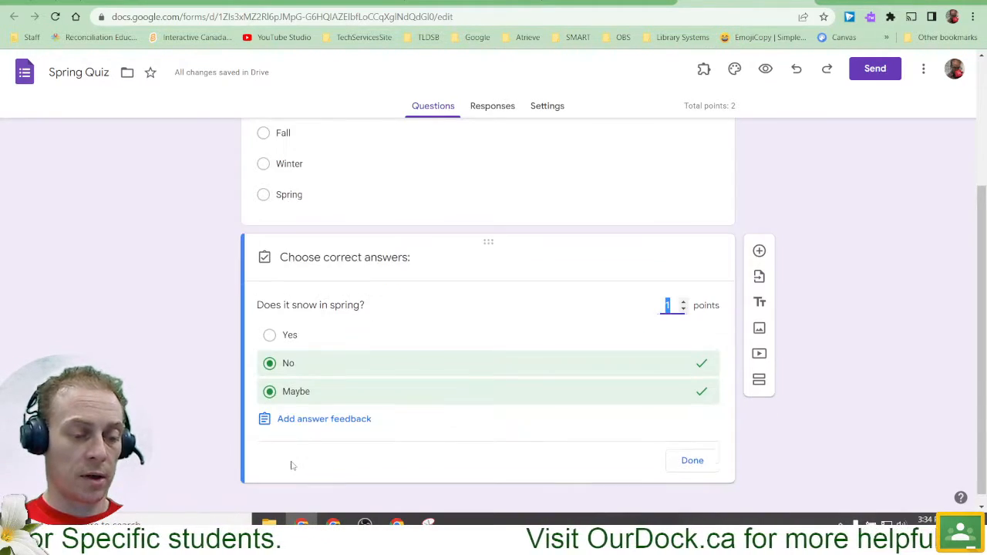
click(356, 426)
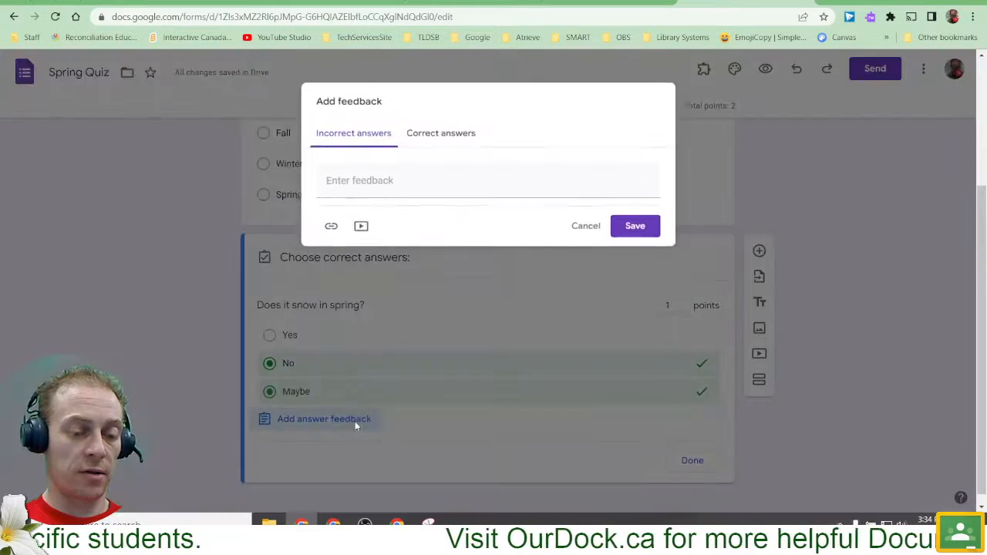
click(394, 192)
text(asfsadfsa)
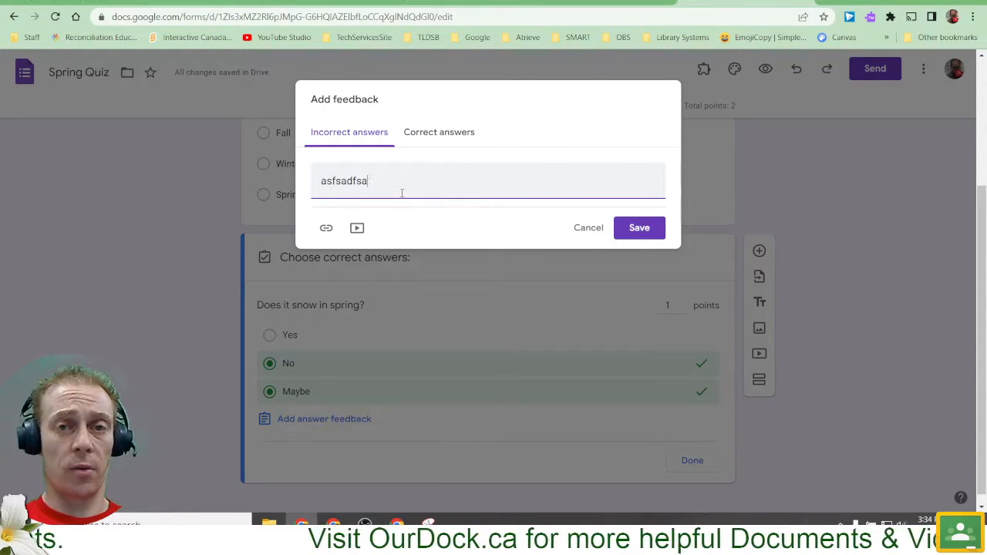
text(fsfsd)
drag(390, 180, 314, 213)
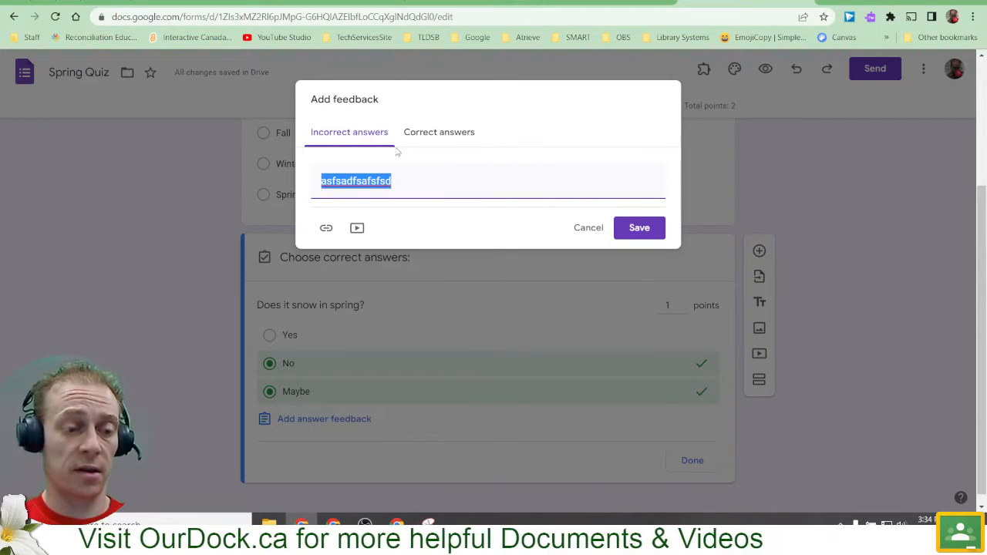
- Enter "Great" as the snow question's feedback for correct answers and save the feedback
click(458, 142)
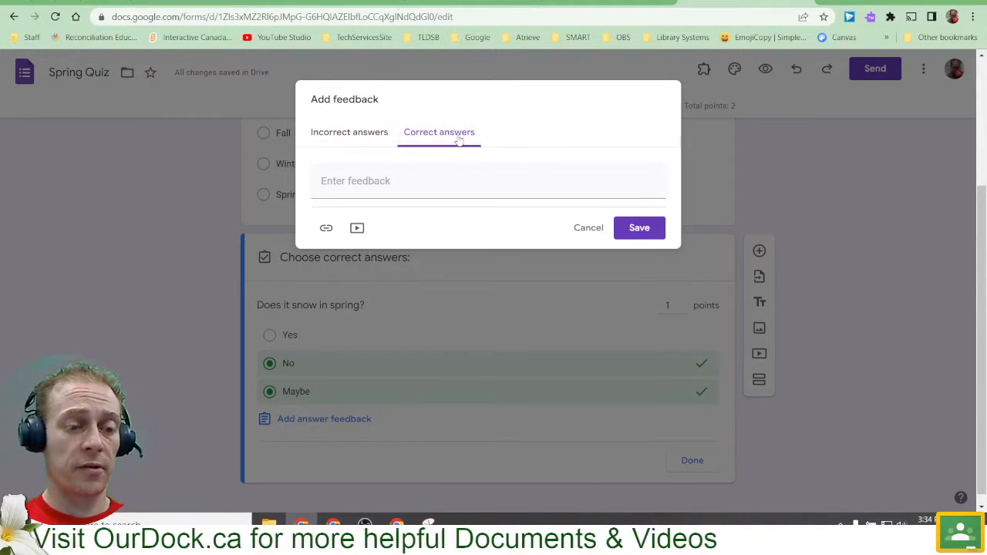
click(446, 181)
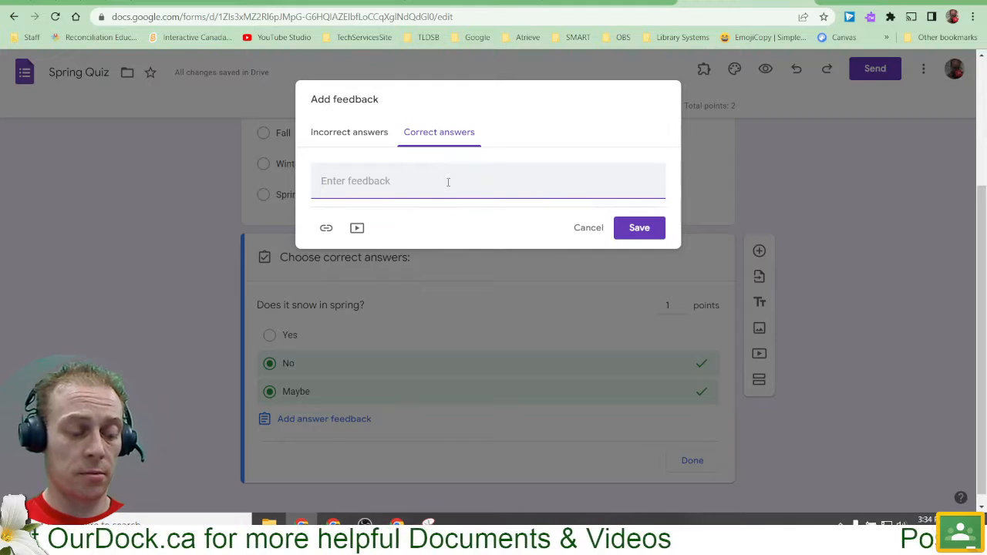
text(Great)
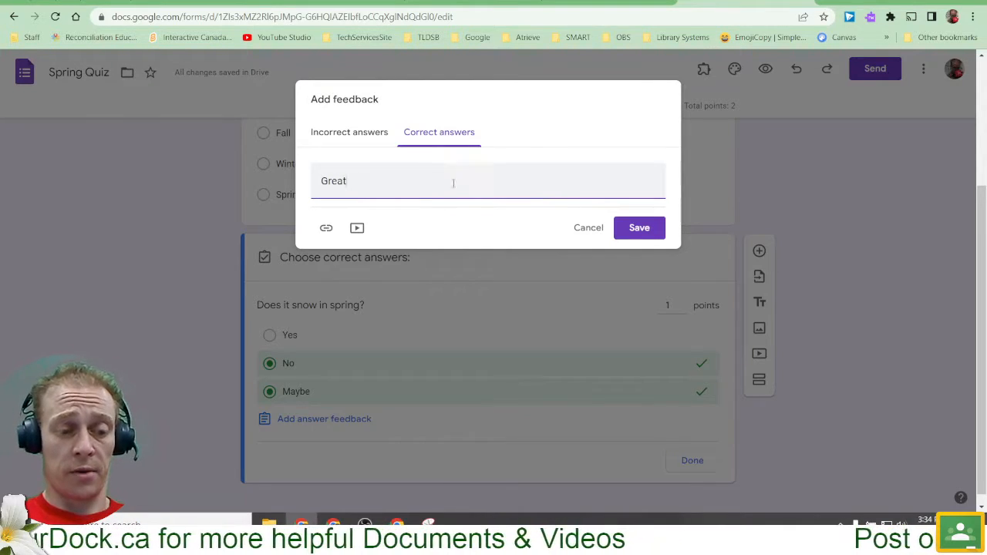
click(645, 232)
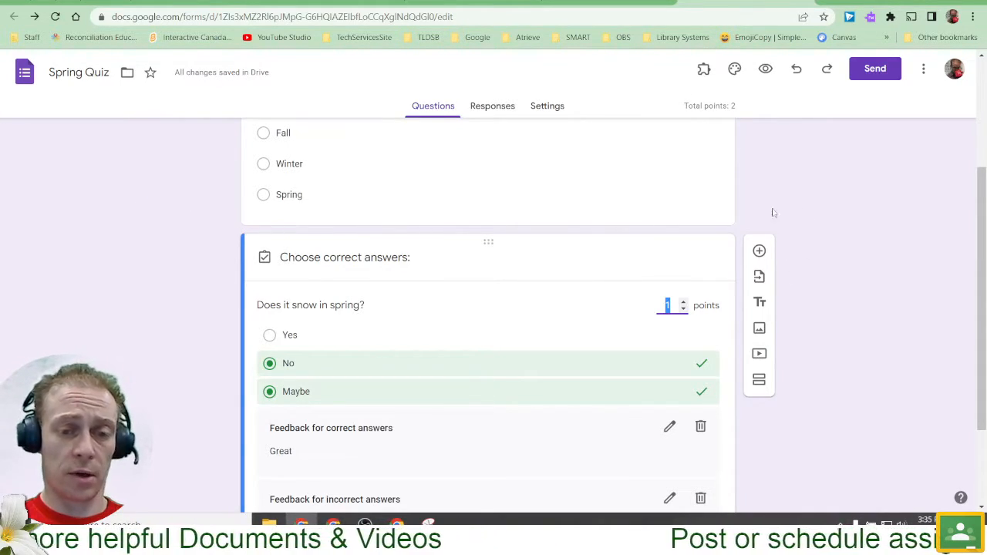
- Return to the Spring Quiz assignment in Classroom, turn on locked mode on Chromebooks, and set the due date to Apr 29, 2022
click(802, 1)
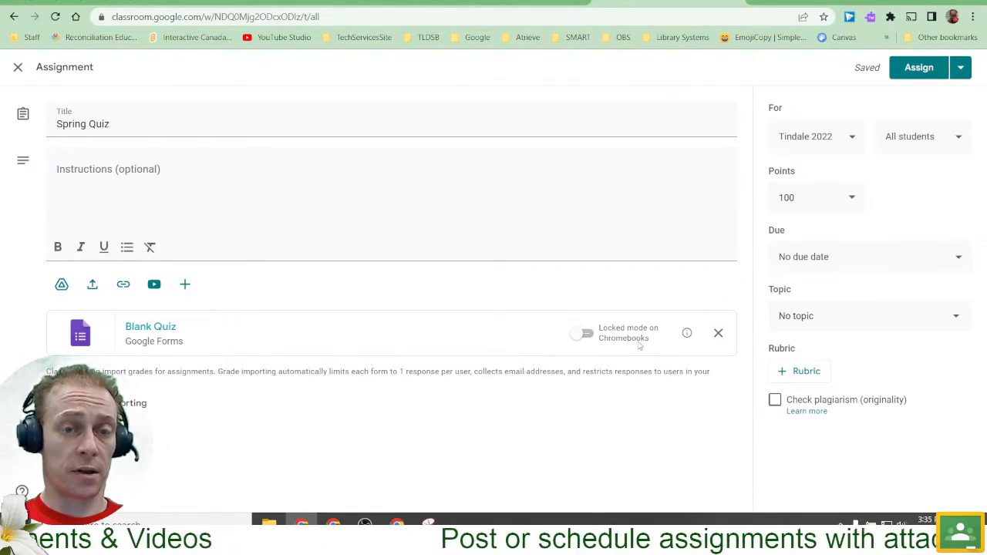
click(584, 338)
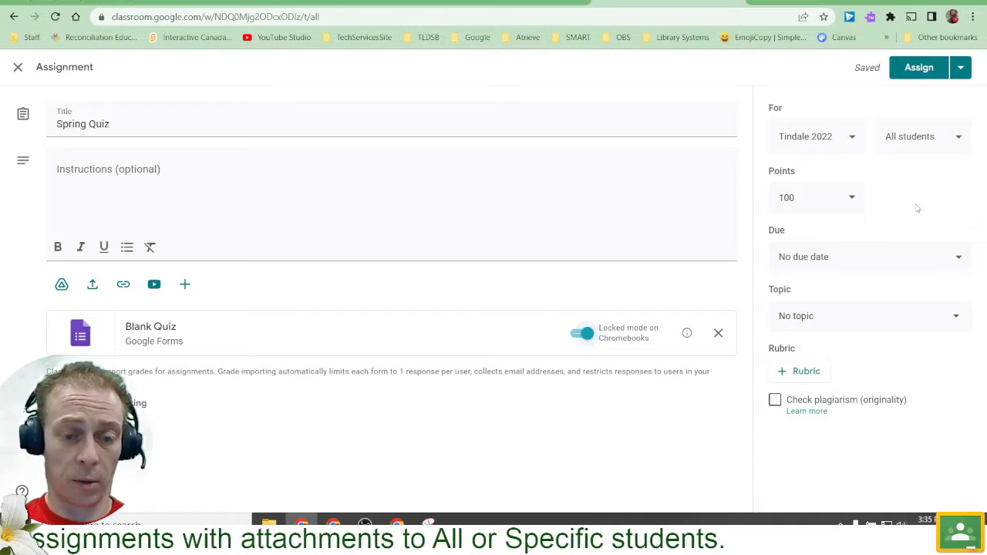
click(898, 267)
click(868, 311)
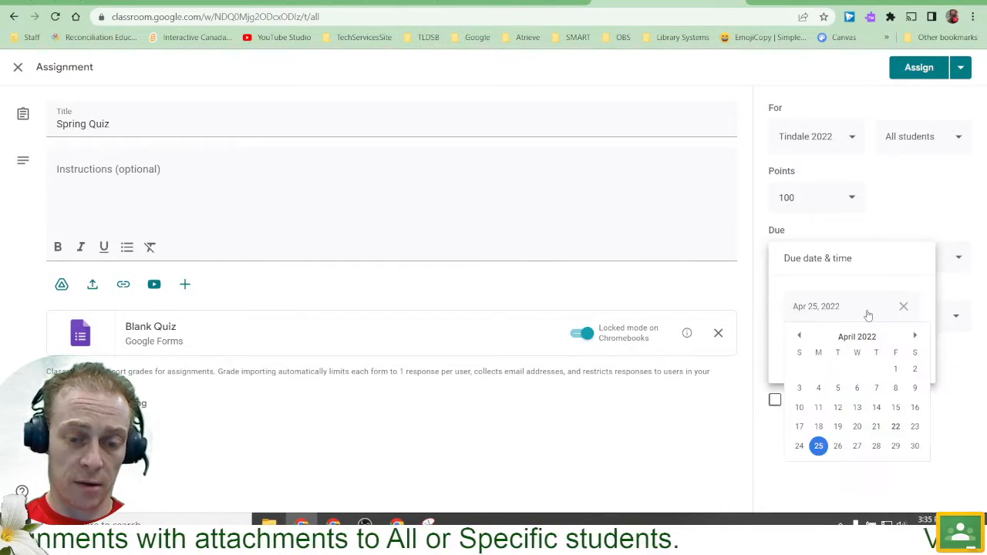
click(895, 446)
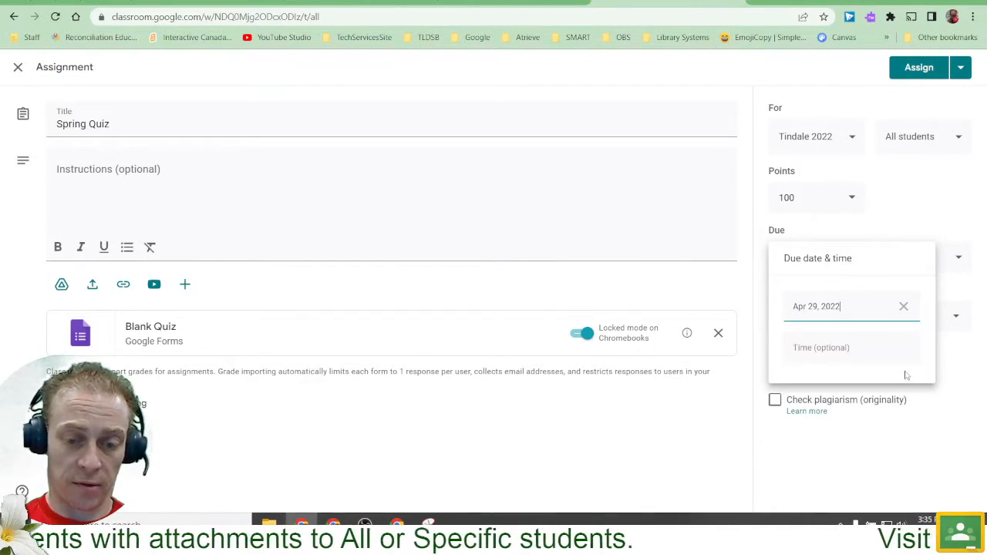
click(899, 214)
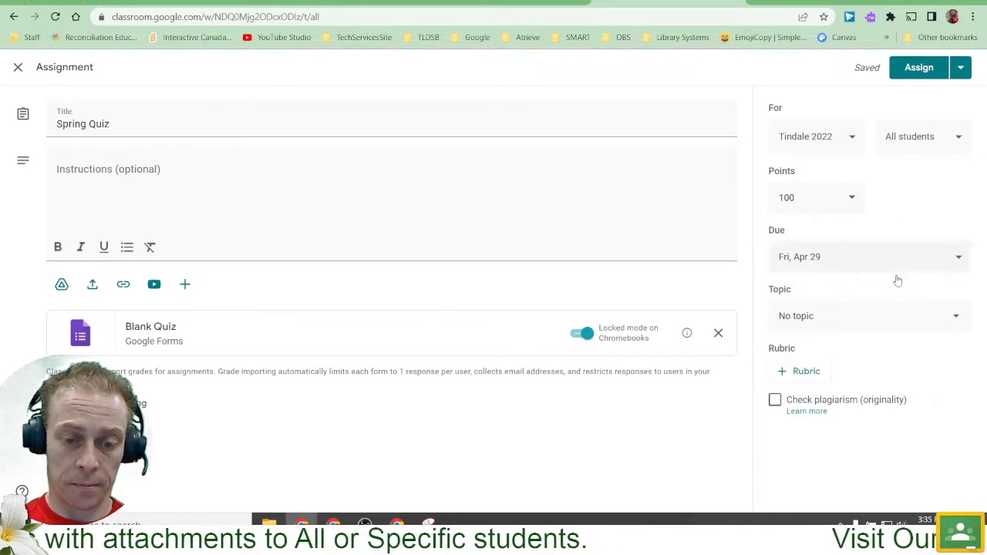
- File the Spring Quiz under the Geography topic and assign it to the class
click(878, 317)
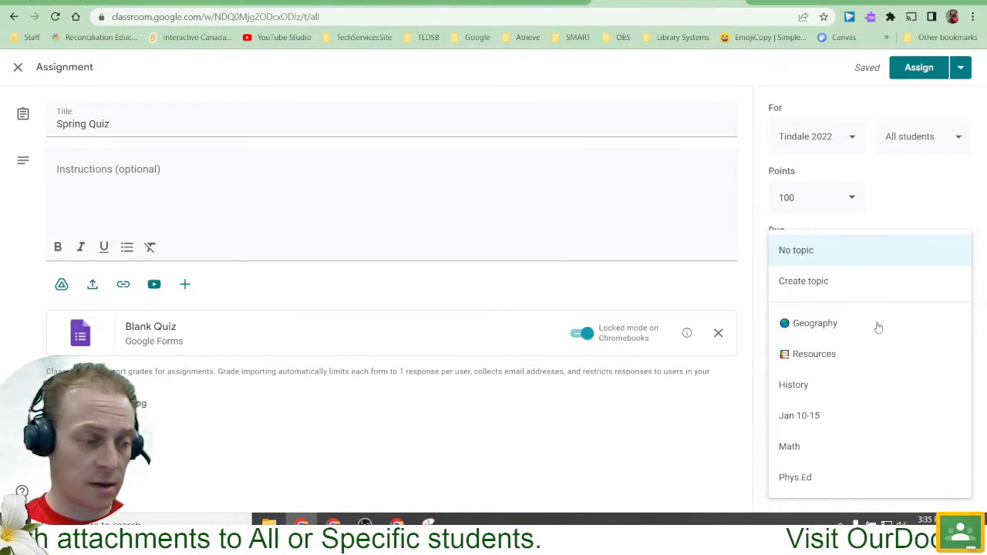
click(823, 325)
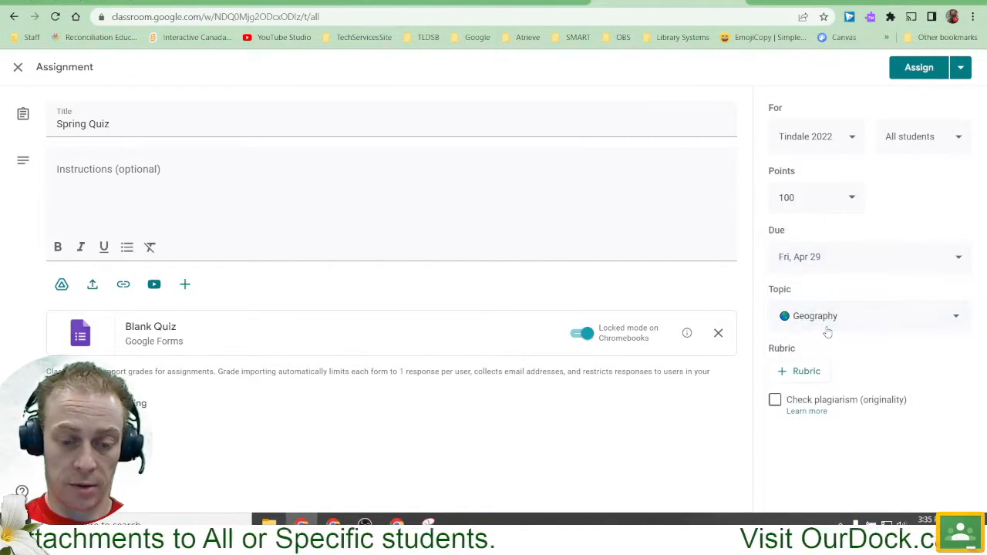
click(915, 70)
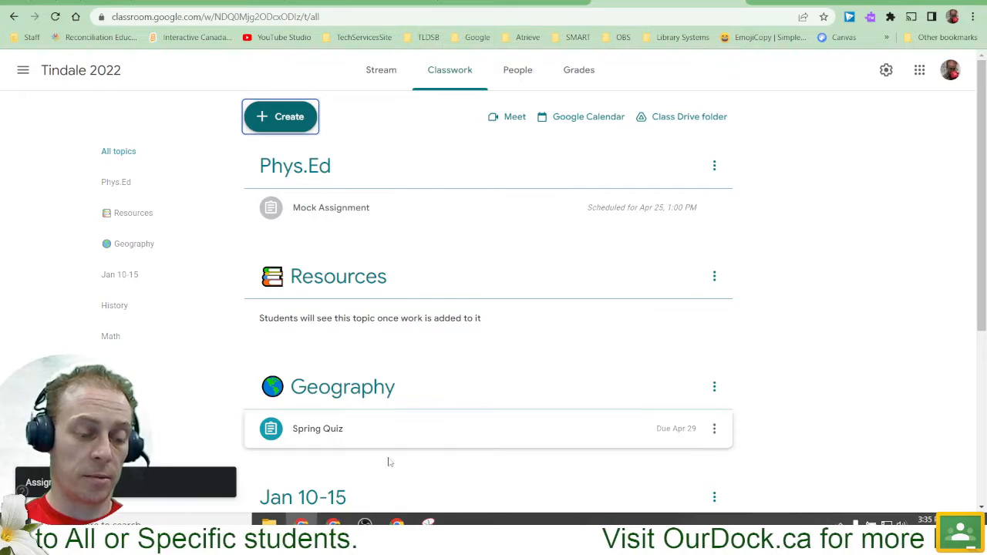
- Switch to the student's Classroom window, open the Spring Quiz assignment from the stream, and try to open its attached form
click(397, 523)
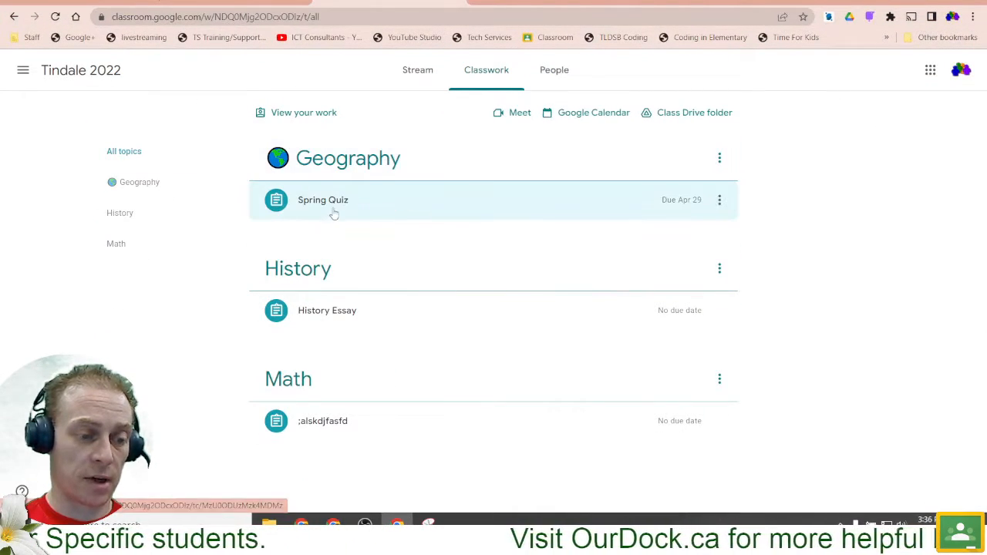
click(418, 69)
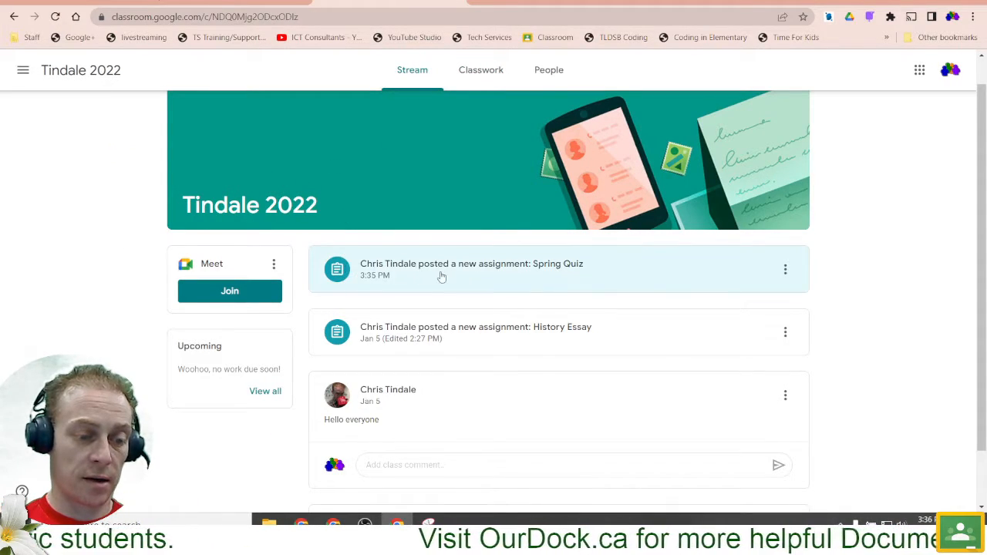
click(545, 273)
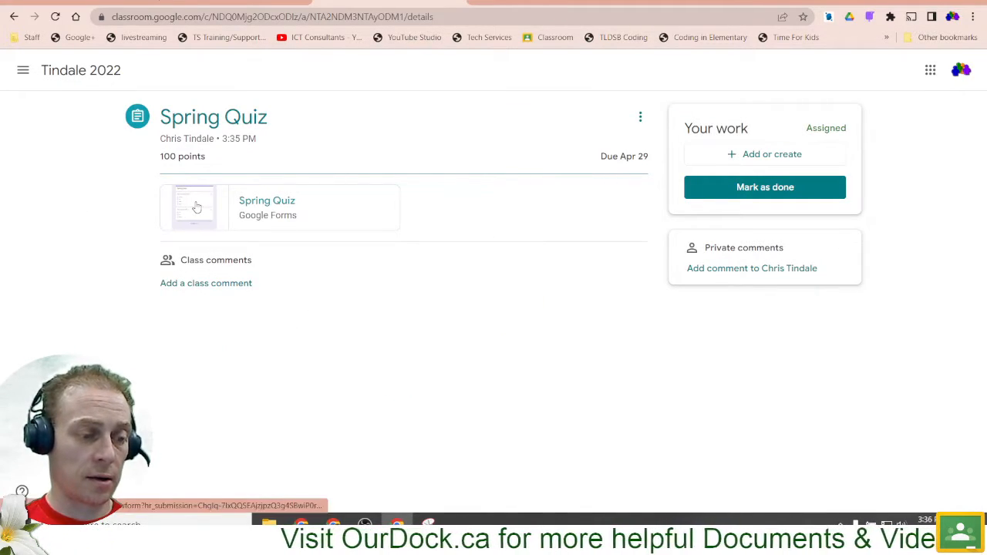
click(195, 206)
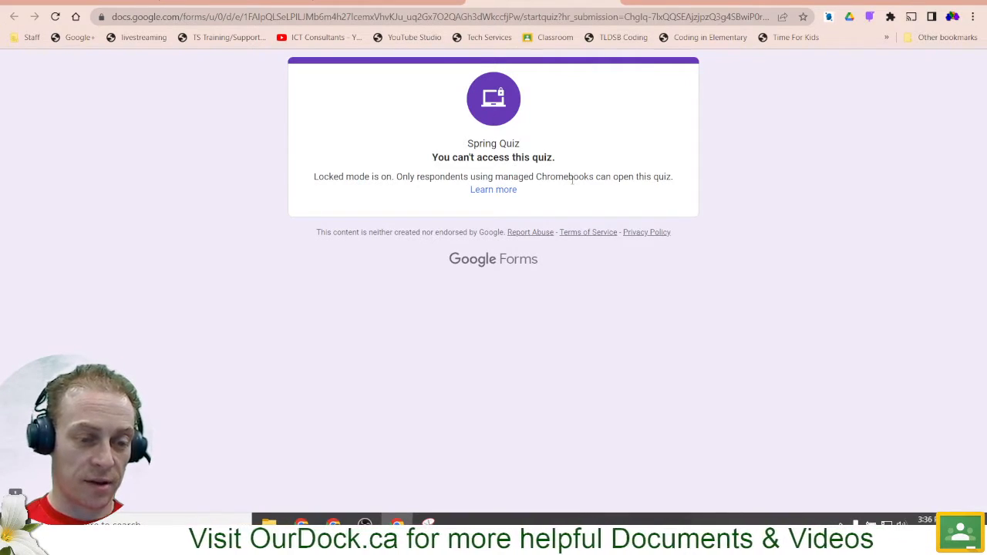
drag(572, 179, 338, 176)
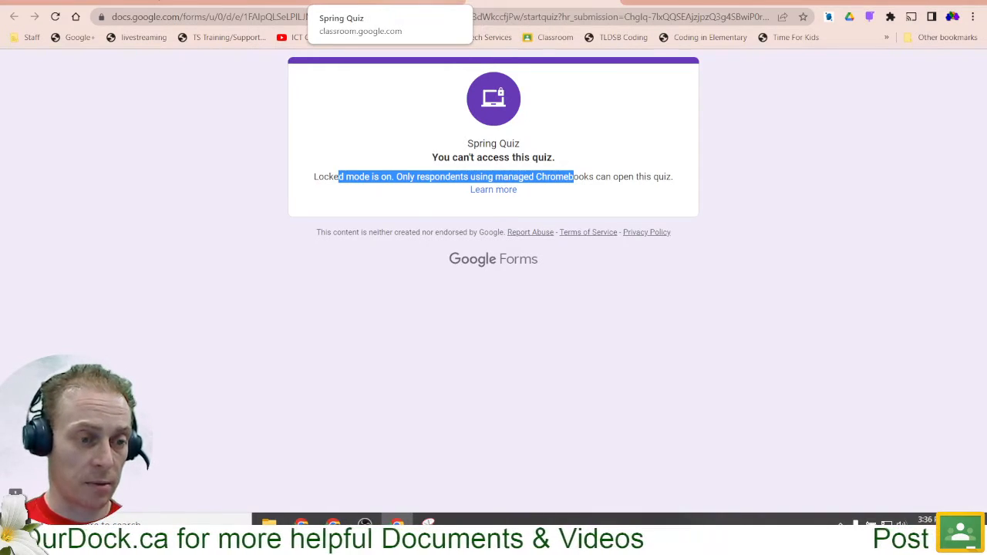
click(609, 4)
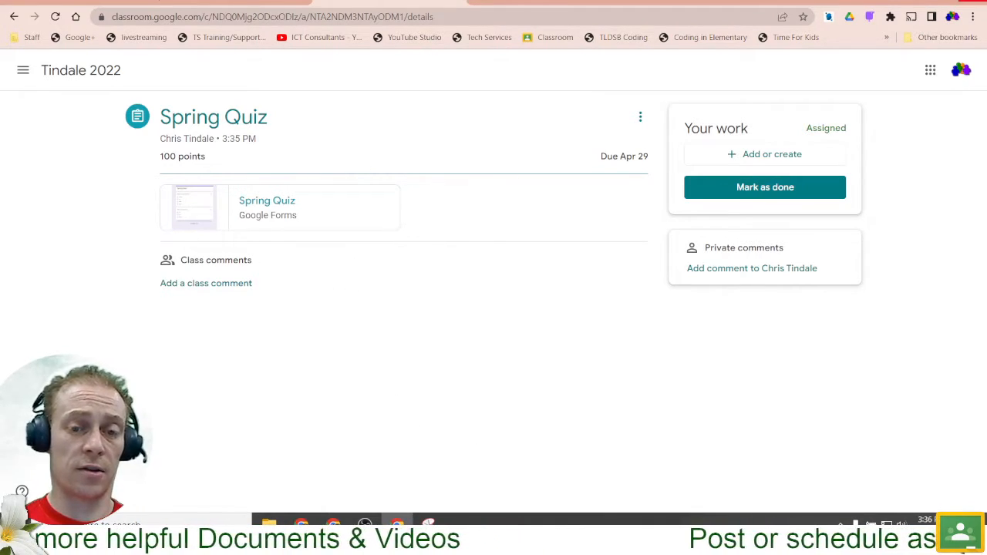
- Back in the teacher's Classroom window, review the student work page for the Spring Quiz, and return to the class stream
click(918, 2)
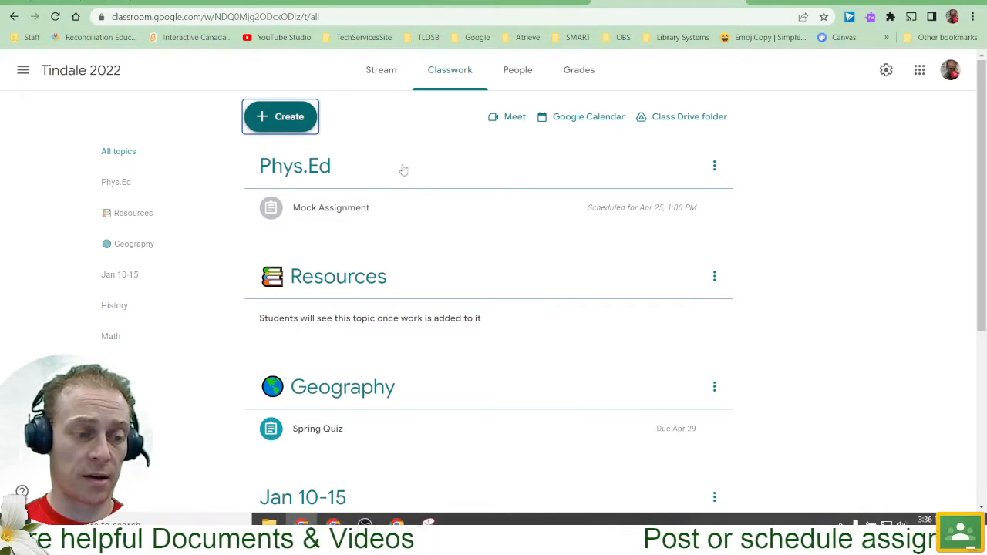
scroll(399, 274, down, 1)
scroll(399, 274, down, 2)
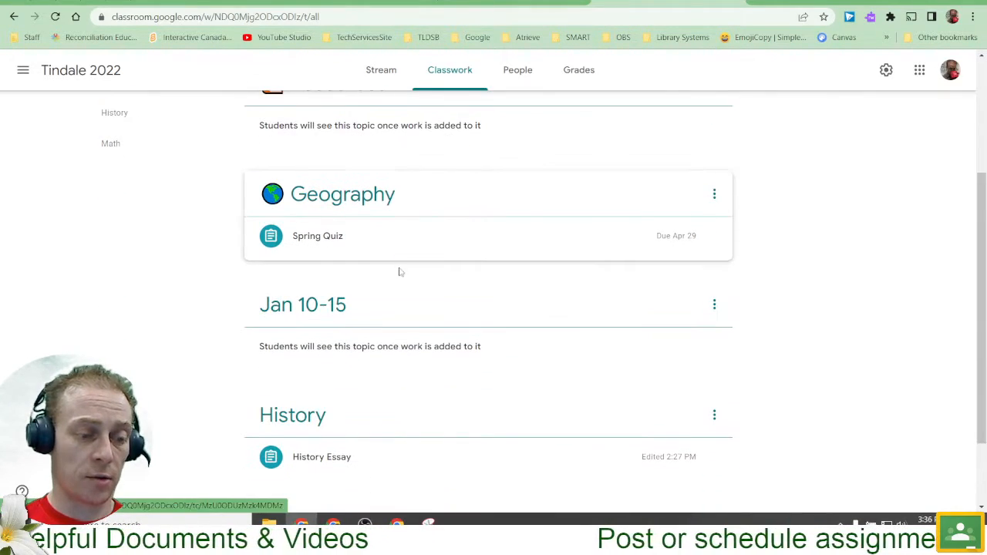
click(410, 243)
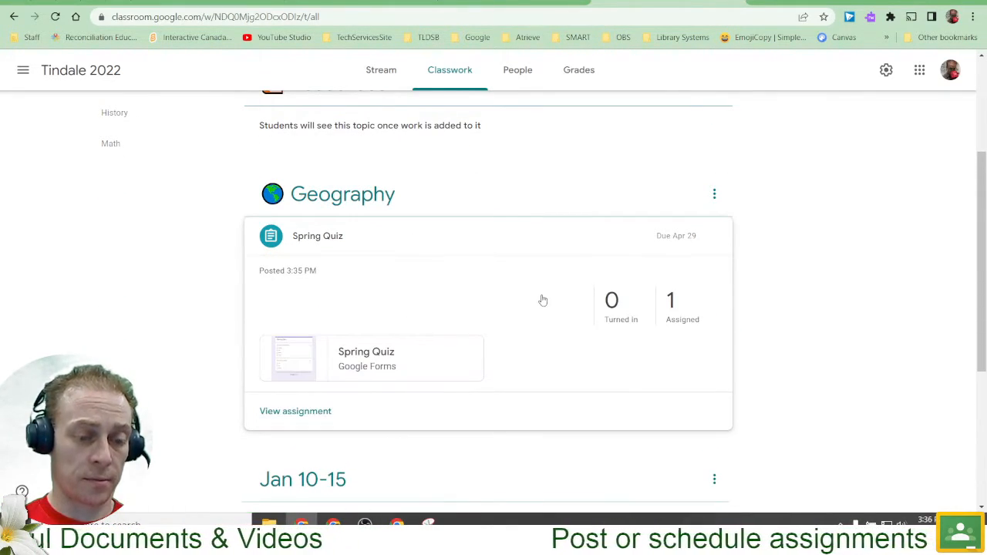
click(674, 309)
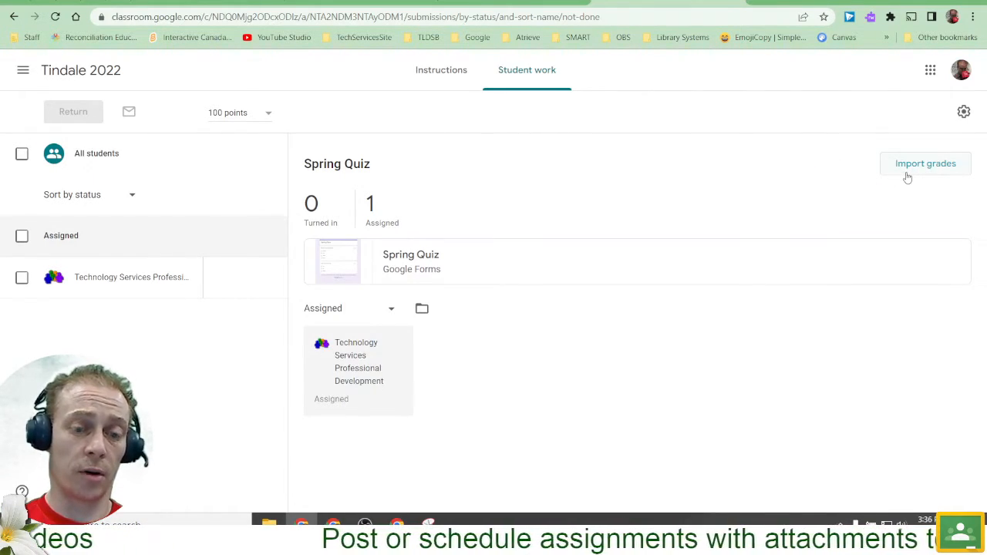
mouse_move(260, 276)
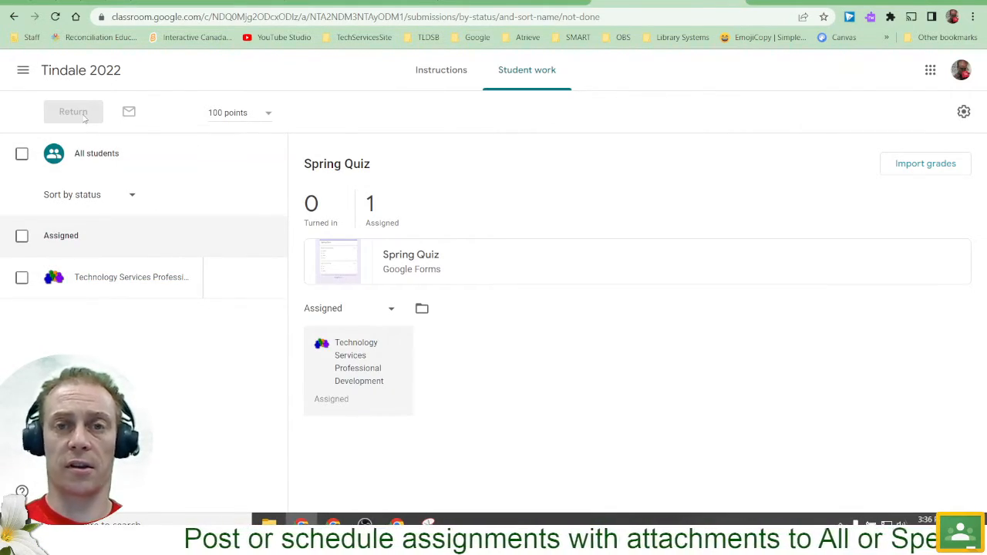
click(423, 75)
click(69, 77)
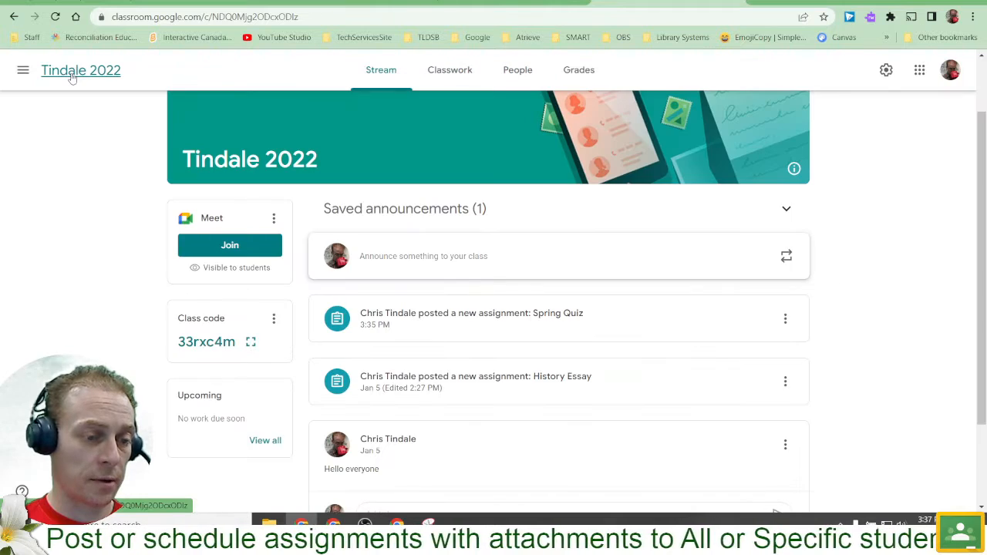